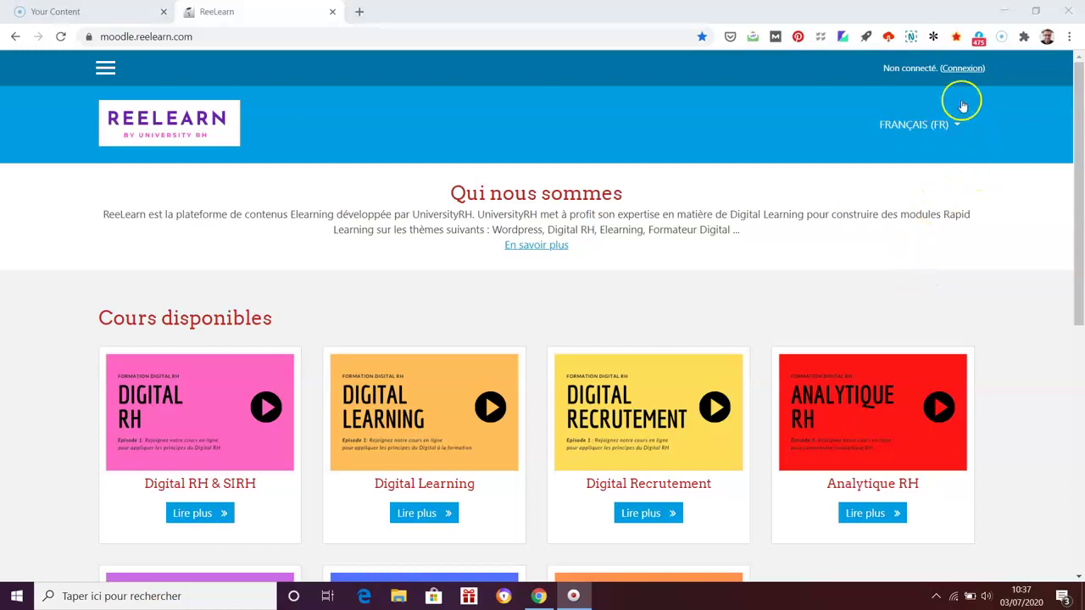
# Log in to the ReeLearn Moodle site with the prefilled credentials and go to the site home page.
pyautogui.click(962, 68)
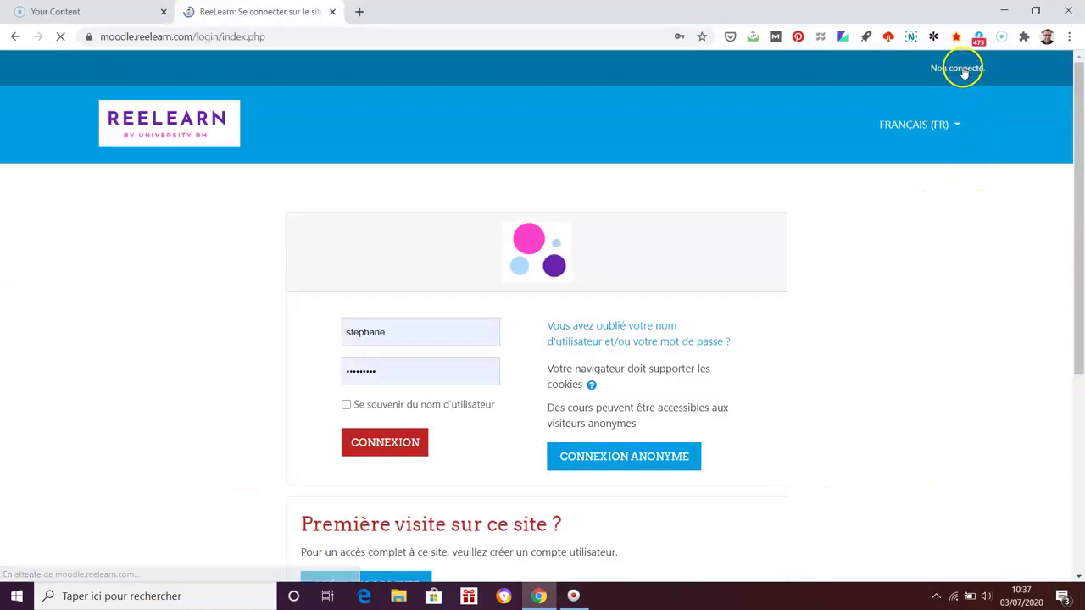
pyautogui.click(388, 443)
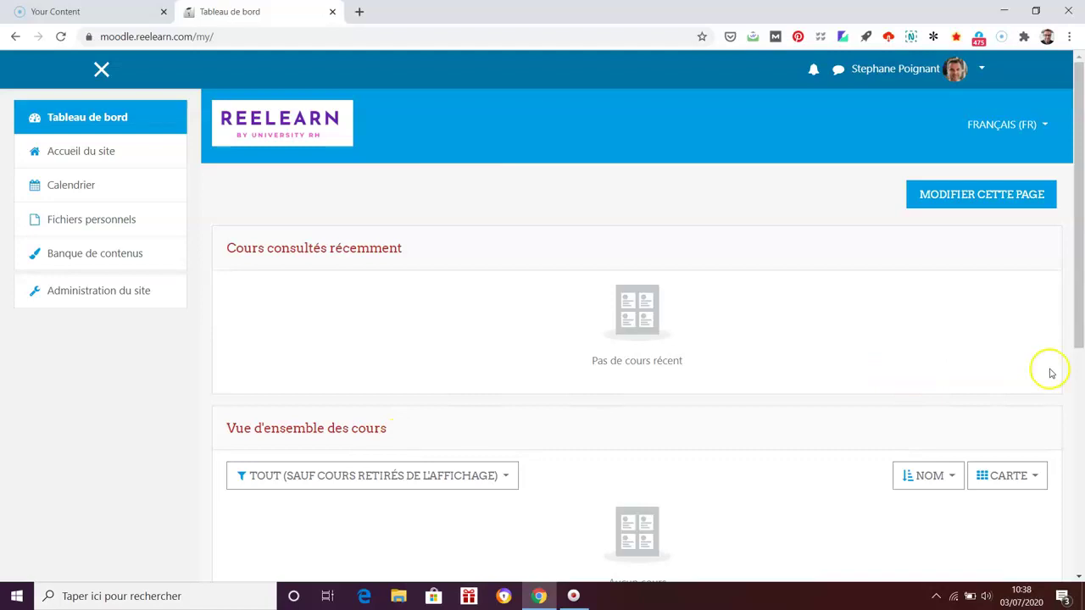
pyautogui.click(88, 156)
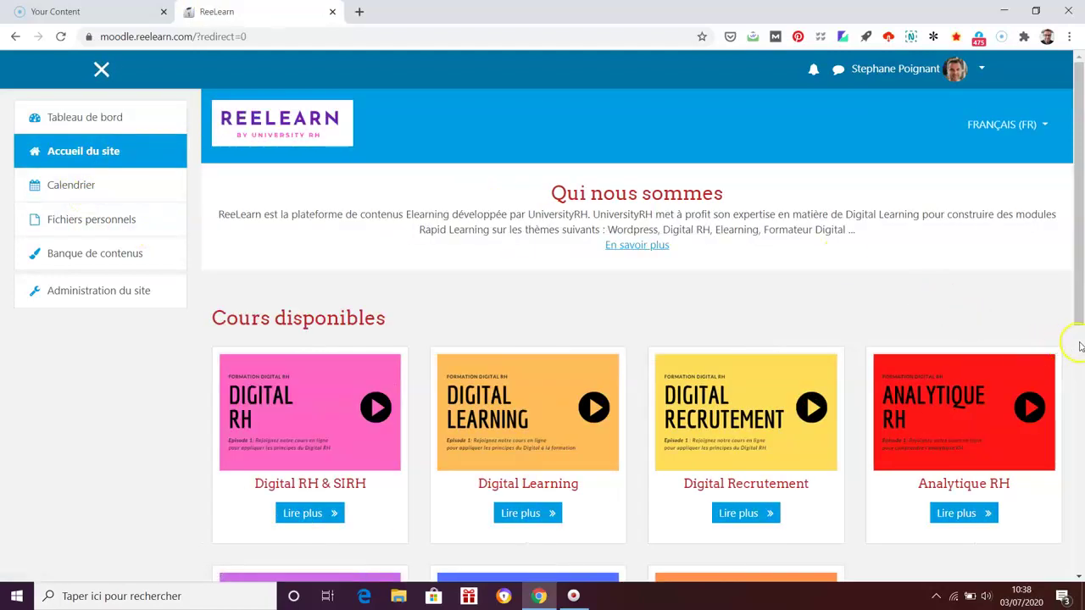
# Open the Formateur Moodle course from the available courses and turn on edit mode.
pyautogui.moveTo(1079, 266); pyautogui.dragTo(1080, 377)
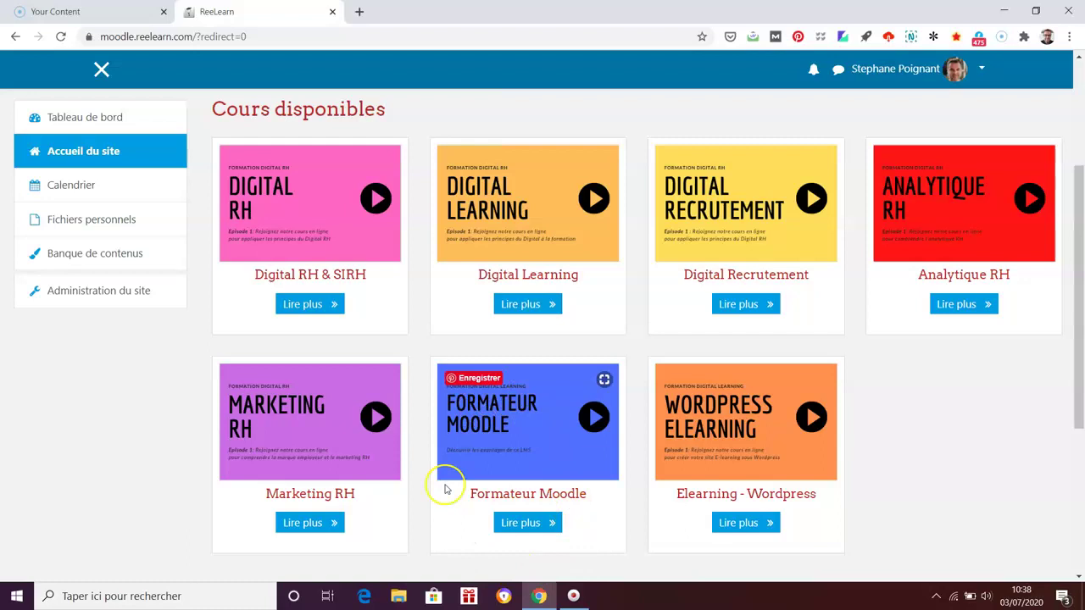
pyautogui.click(521, 524)
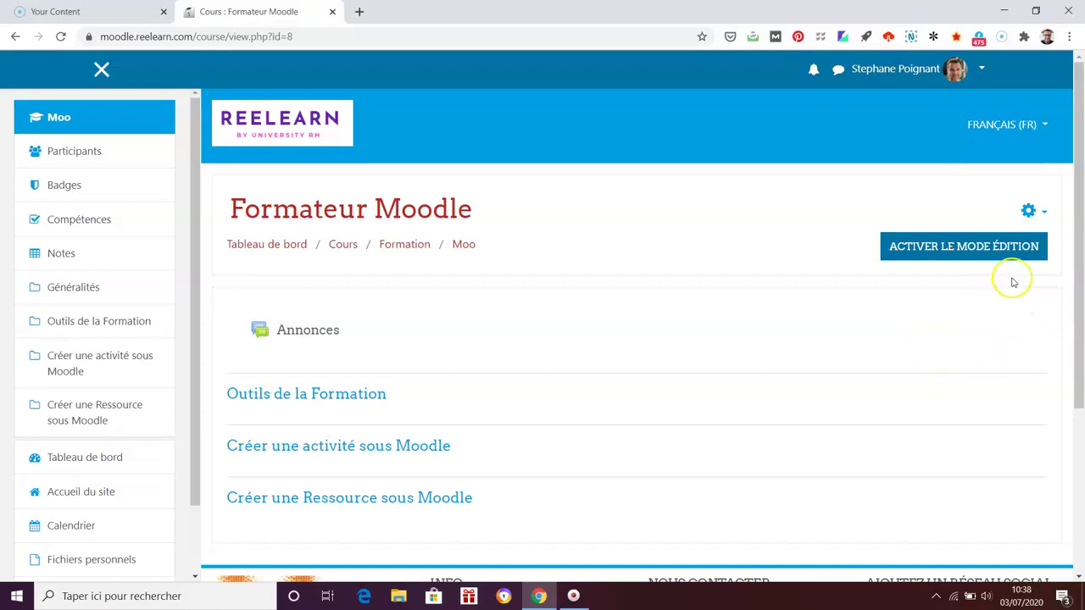
pyautogui.click(1006, 251)
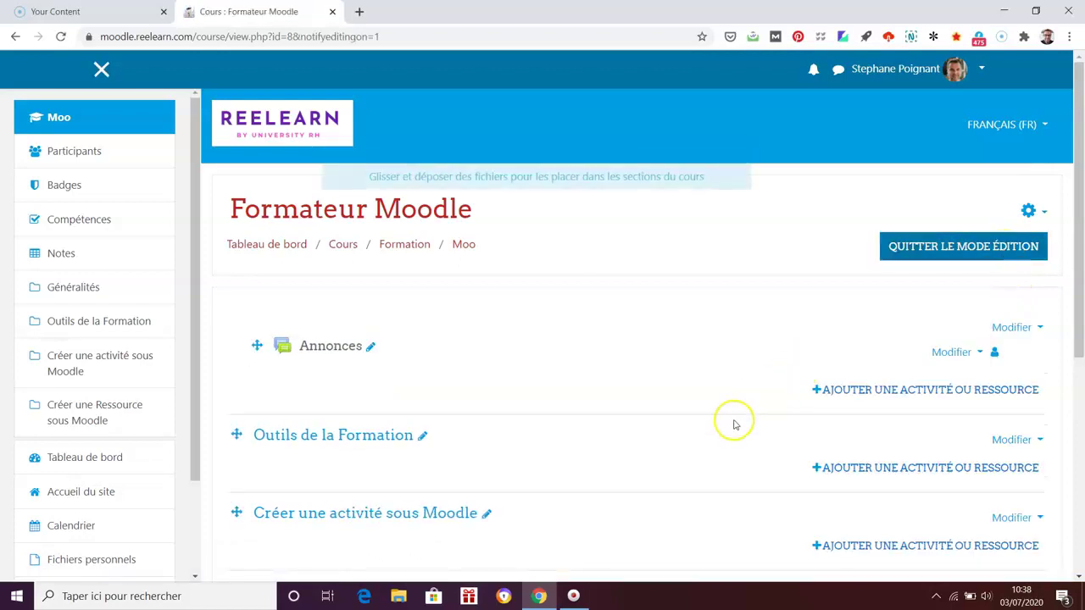
# Read the Wiki activity's description and add a Wiki to the "Créer une activité sous Moodle" section.
pyautogui.scroll(-3, 733, 422)
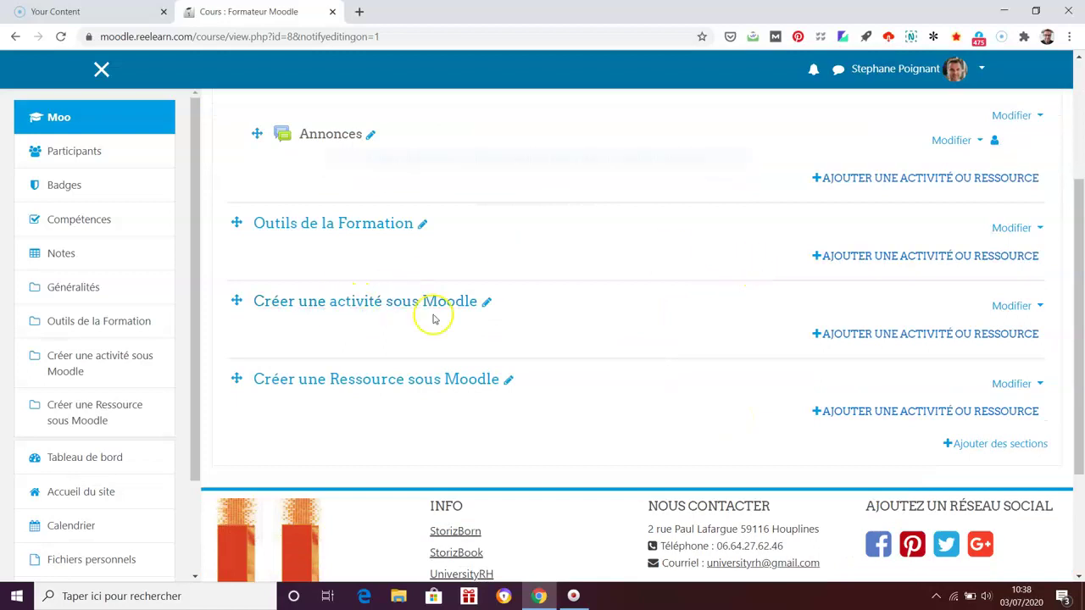
pyautogui.click(938, 334)
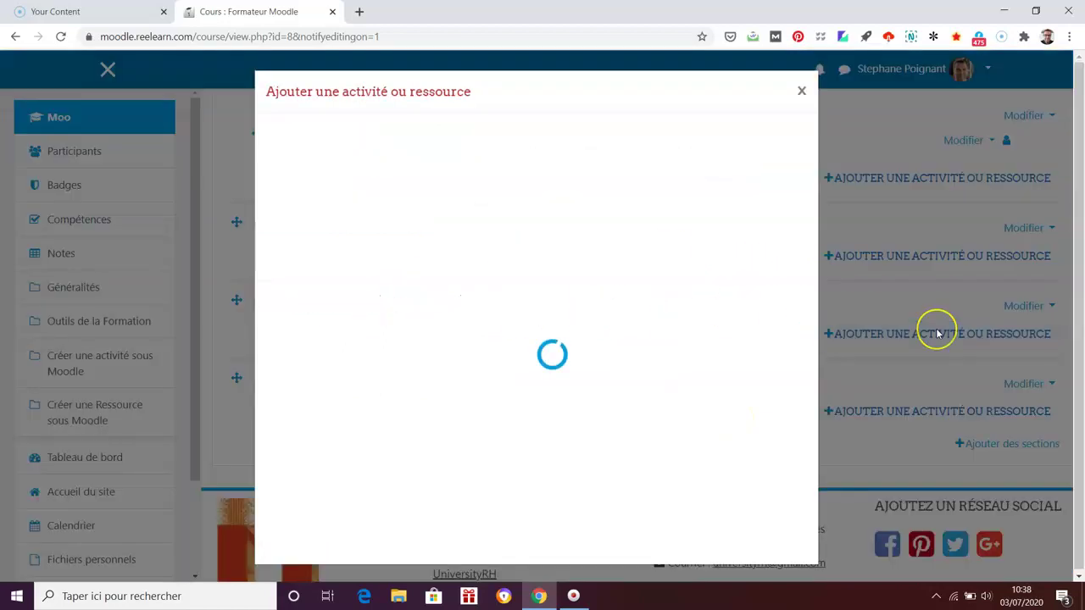
pyautogui.click(351, 185)
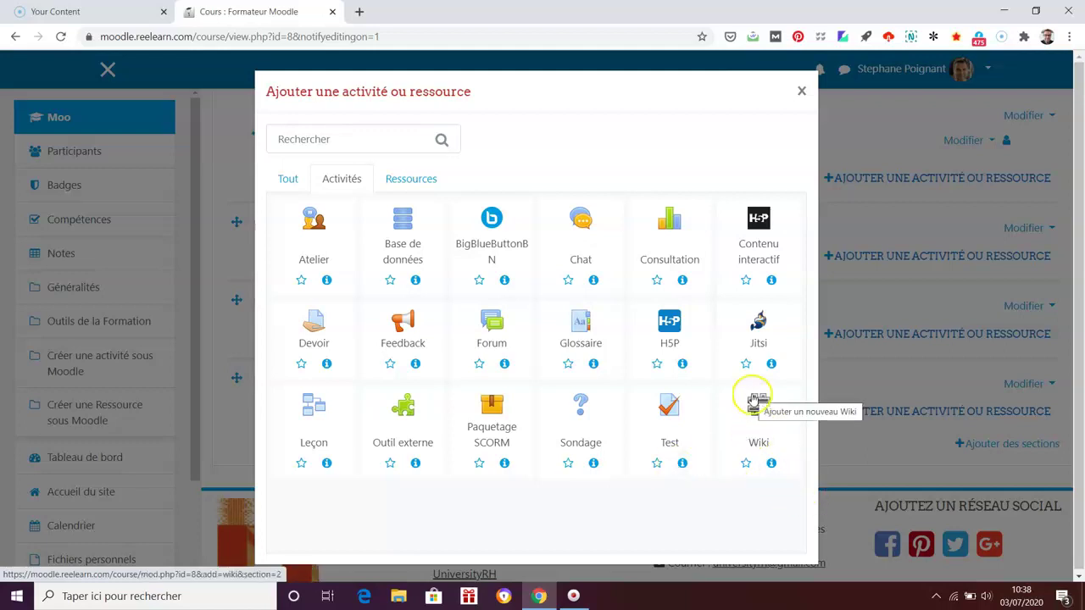
pyautogui.click(771, 462)
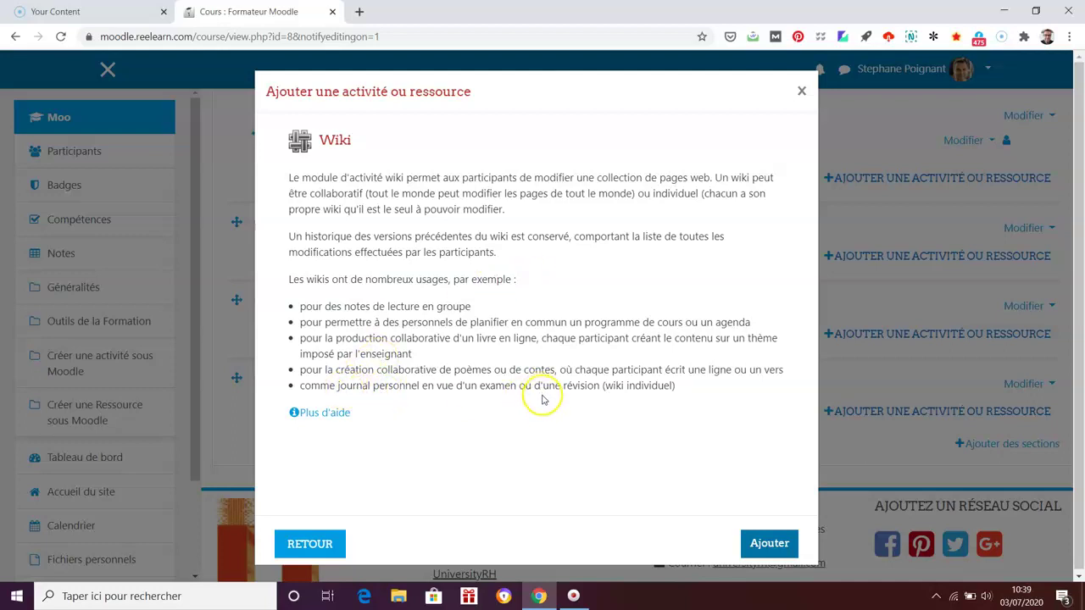
pyautogui.moveTo(600, 387); pyautogui.dragTo(680, 390)
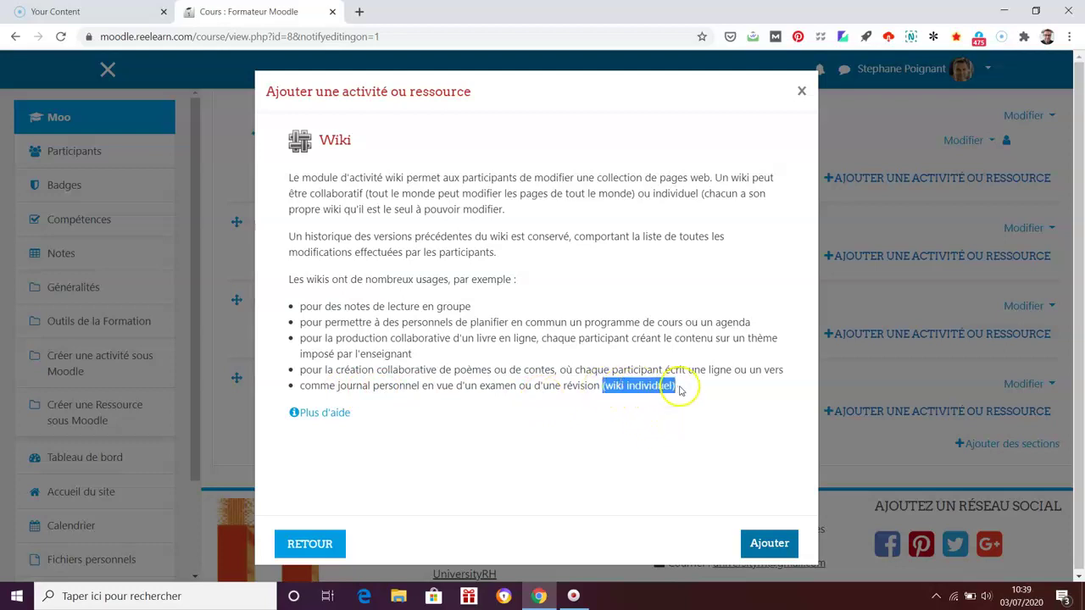
pyautogui.click(692, 390)
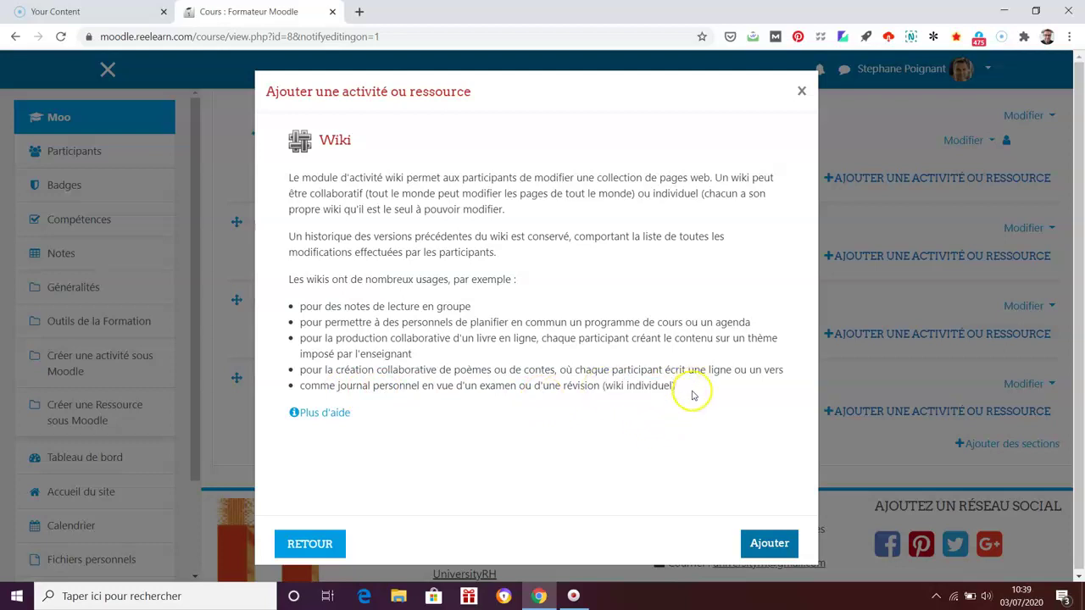
pyautogui.click(775, 546)
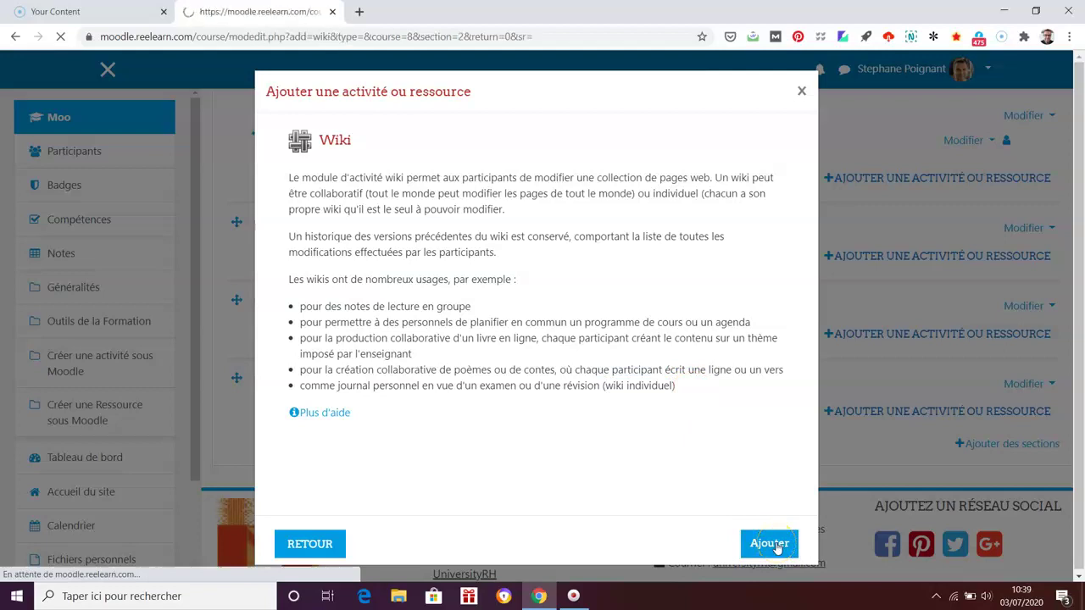
# Name the wiki "WikiLearn" and copy the same text into its description.
pyautogui.scroll(-2, 833, 363)
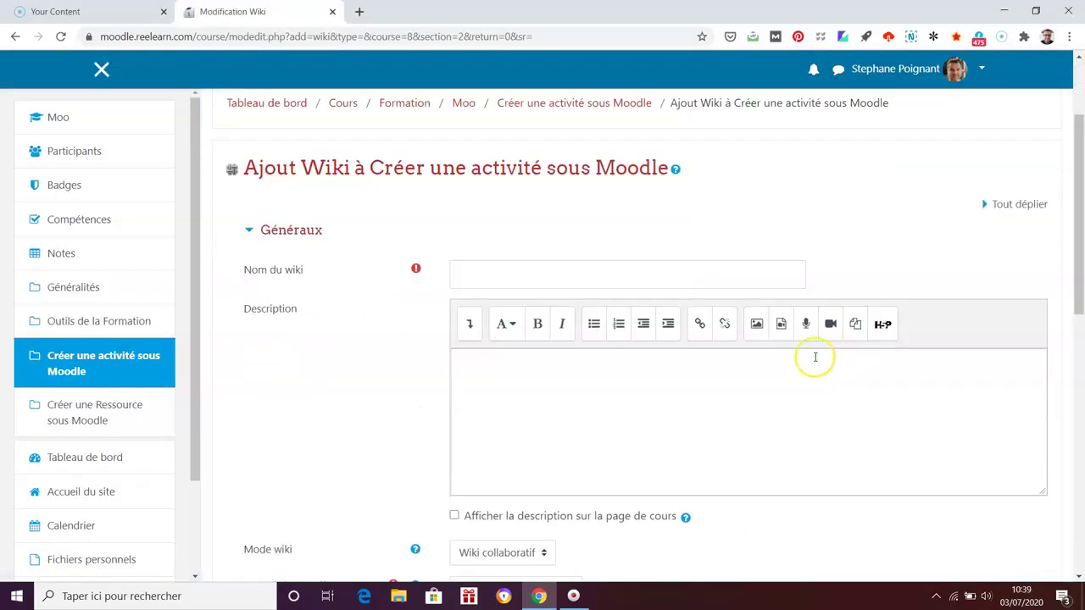
pyautogui.click(679, 278)
pyautogui.write('W')
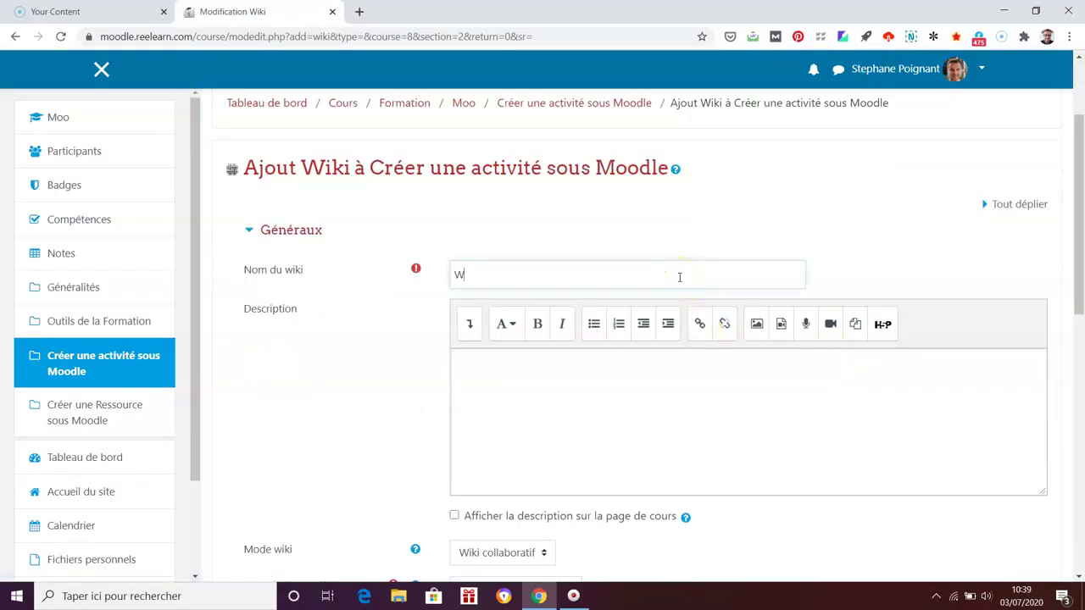
pyautogui.write('ikiLearn')
pyautogui.moveTo(679, 277); pyautogui.dragTo(362, 279)
pyautogui.hotkey('ctrl', 'c')
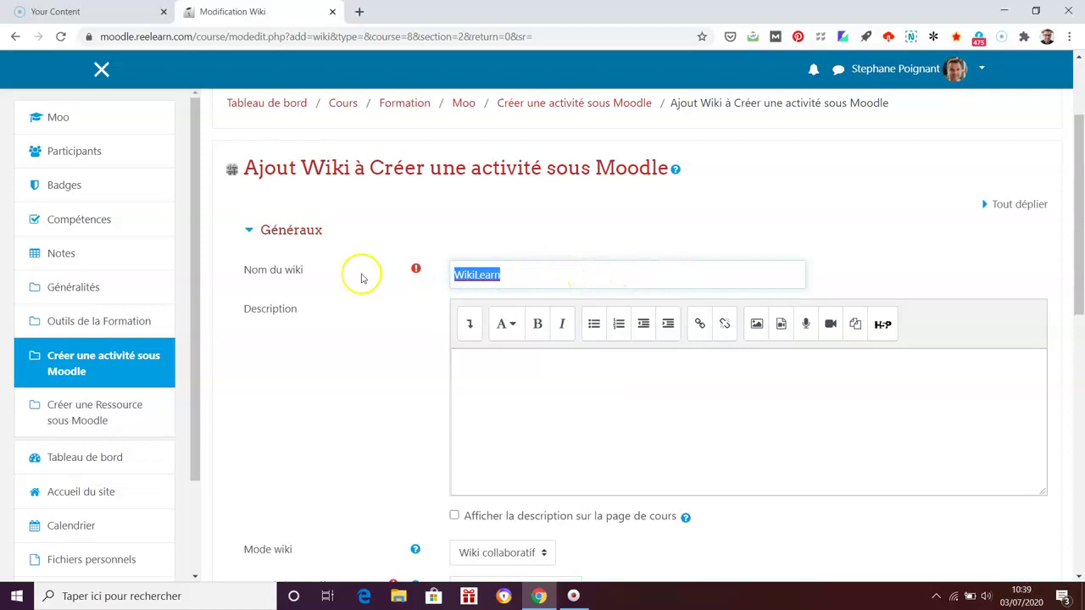
pyautogui.click(516, 436)
pyautogui.hotkey('ctrl', 'v')
# Choose "Wiki collaboratif" as the wiki mode and name the first page "wikilearn".
pyautogui.scroll(-1, 823, 492)
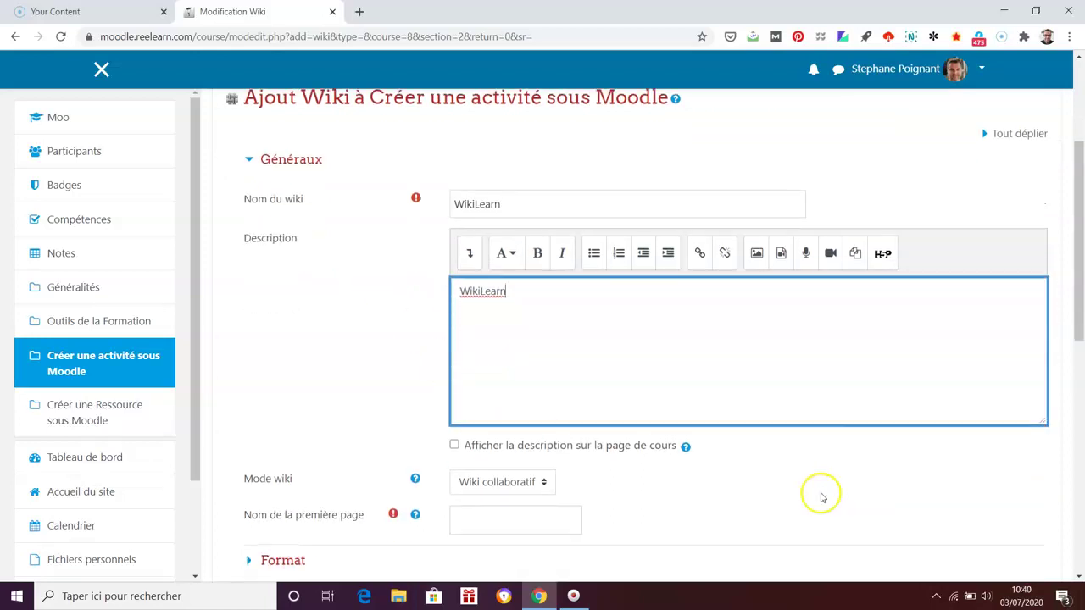
pyautogui.scroll(-1, 821, 498)
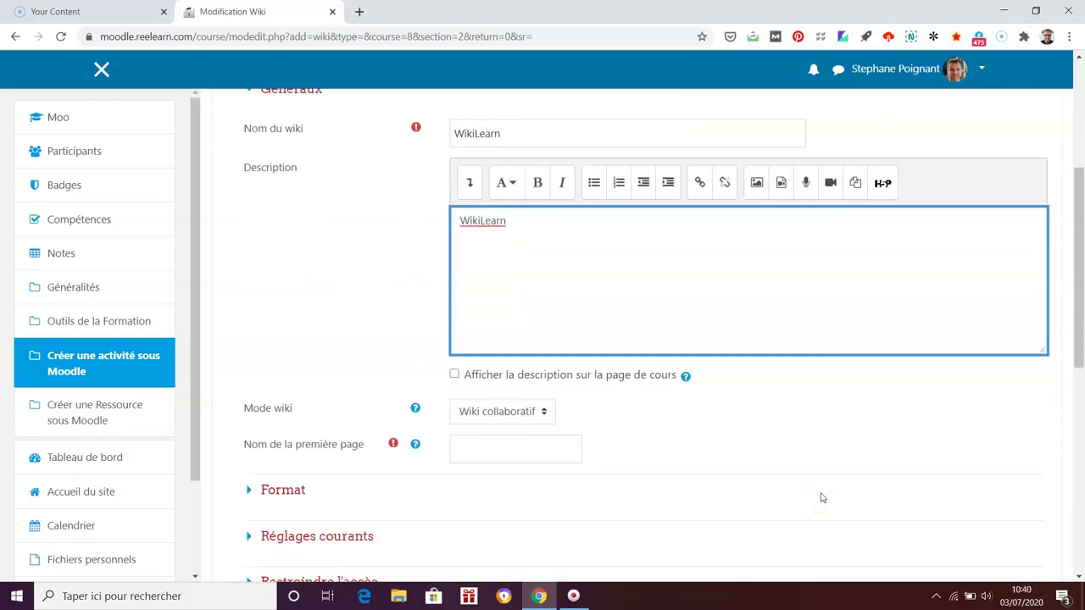
pyautogui.scroll(-1, 820, 498)
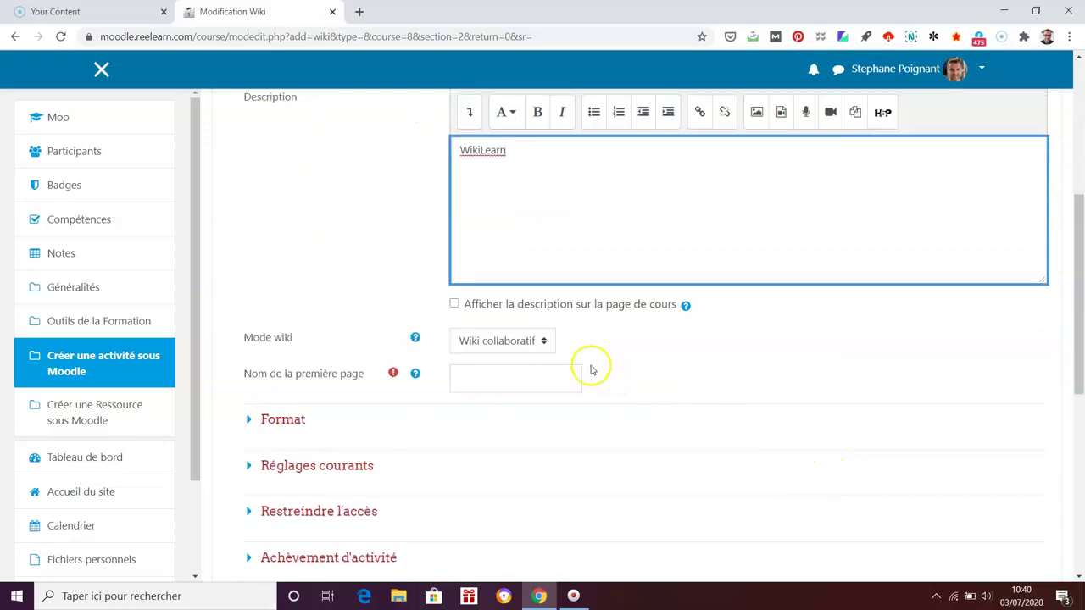
pyautogui.click(545, 342)
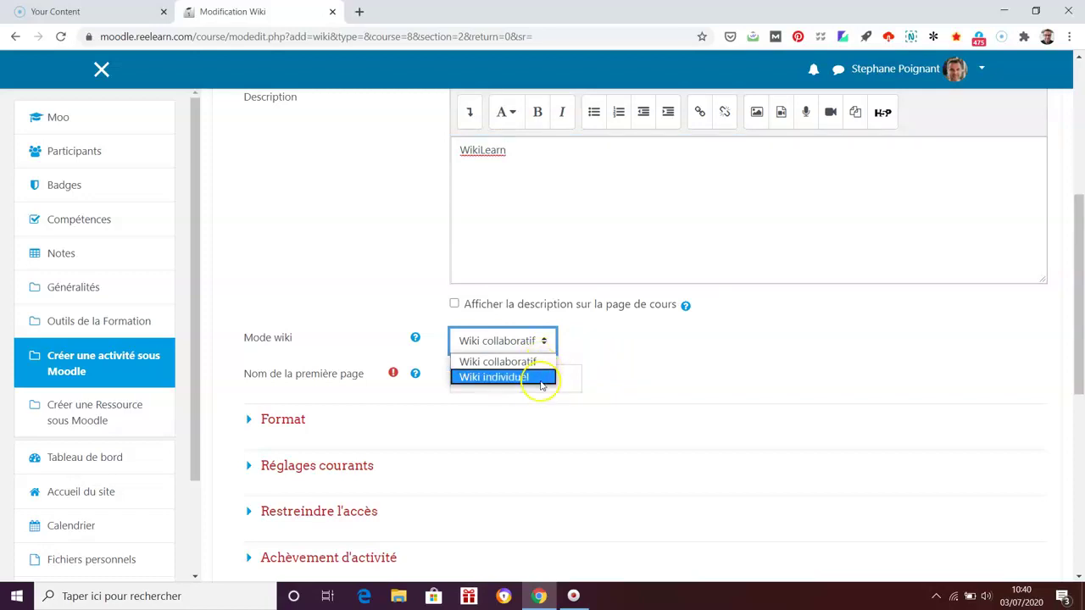
pyautogui.click(540, 365)
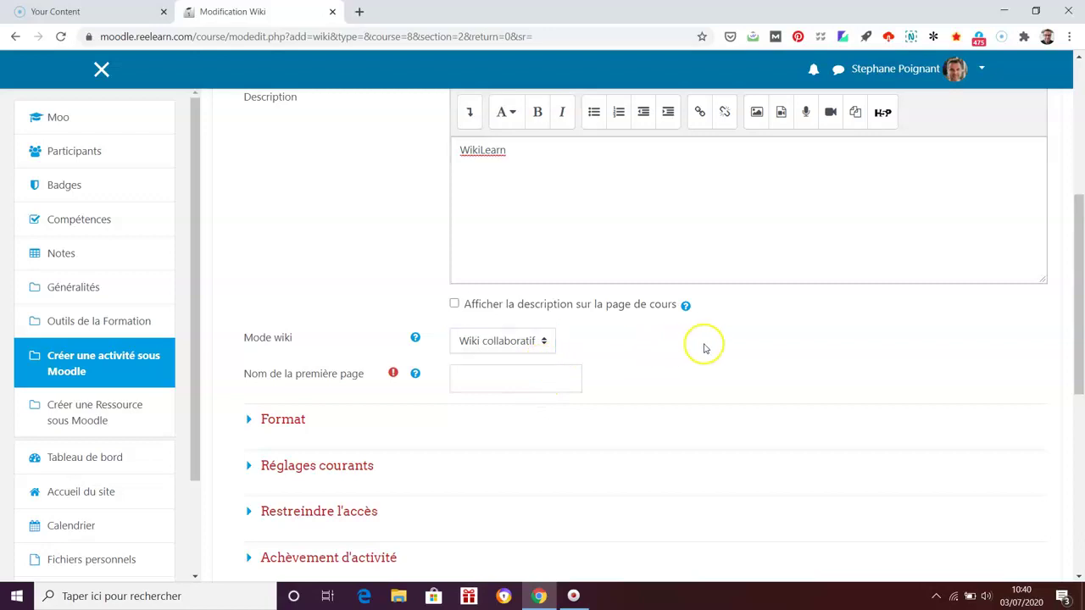
pyautogui.click(558, 377)
pyautogui.write('w')
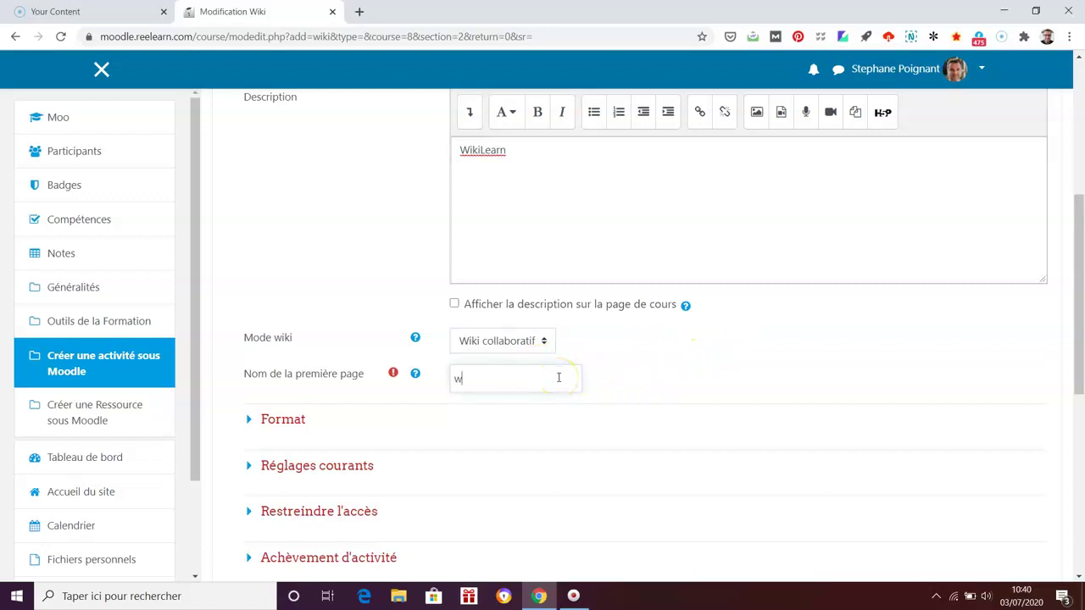
pyautogui.write('ikilearn')
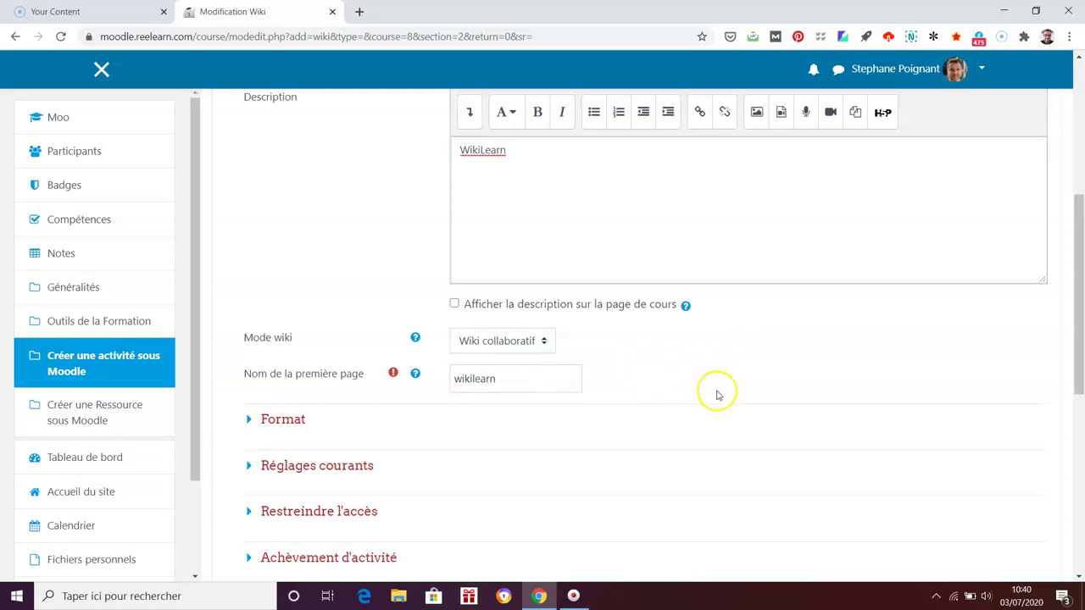
# Save the wiki settings and display the new wiki activity.
pyautogui.scroll(-2, 840, 428)
pyautogui.scroll(-2, 845, 430)
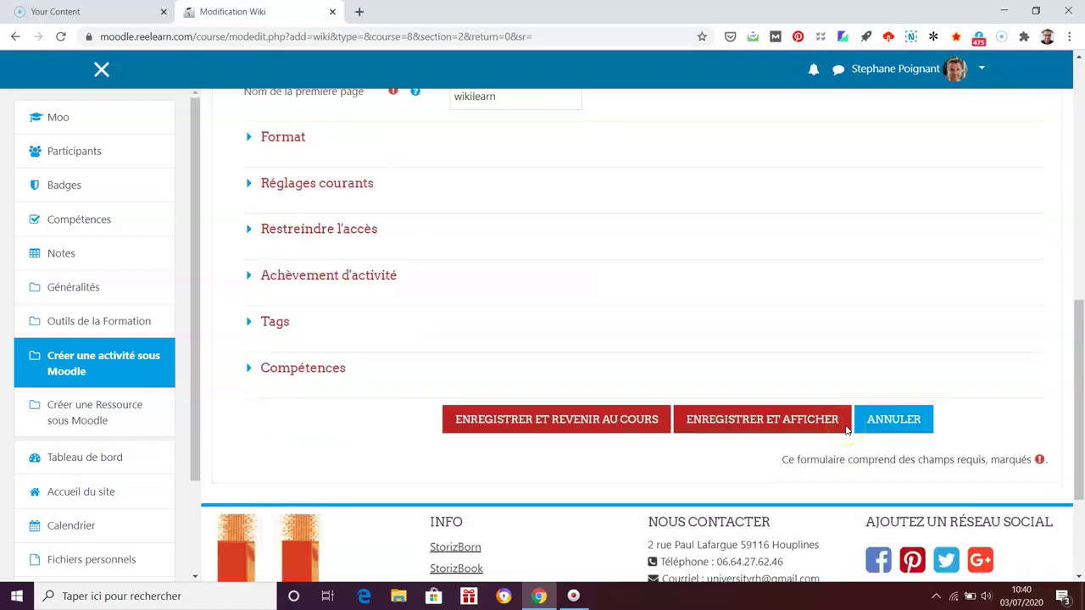
pyautogui.click(759, 419)
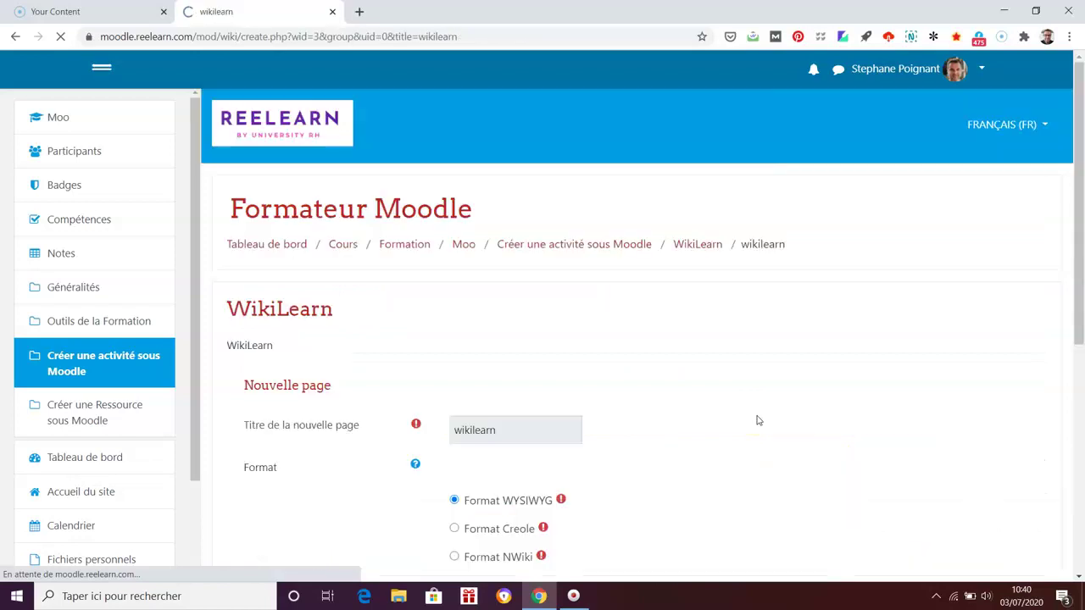
# Create the wiki's first page using the WYSIWYG format.
pyautogui.scroll(-2, 828, 421)
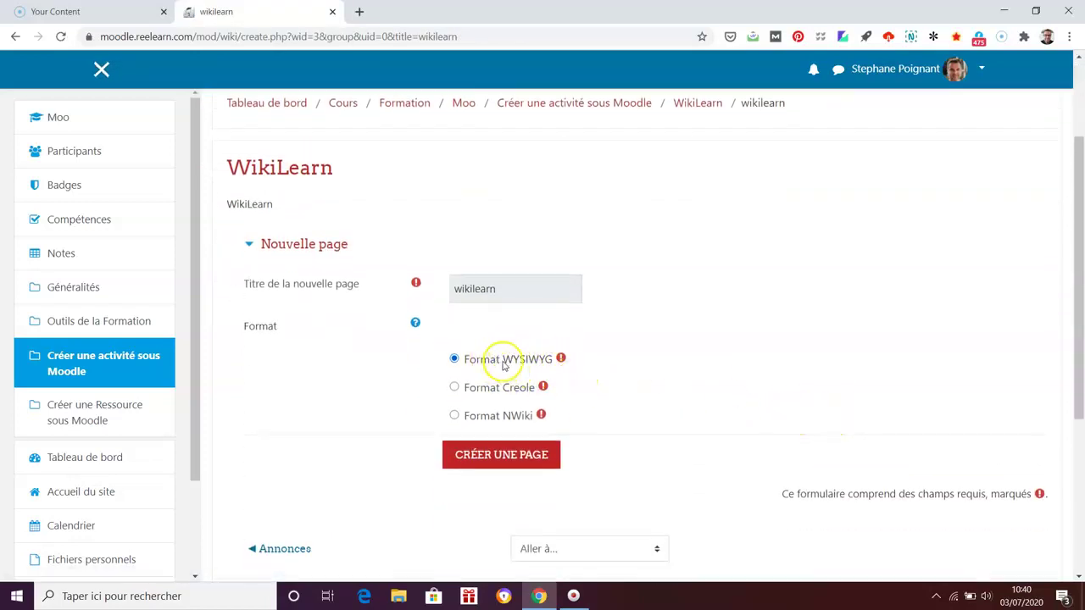
pyautogui.moveTo(502, 359); pyautogui.dragTo(554, 357)
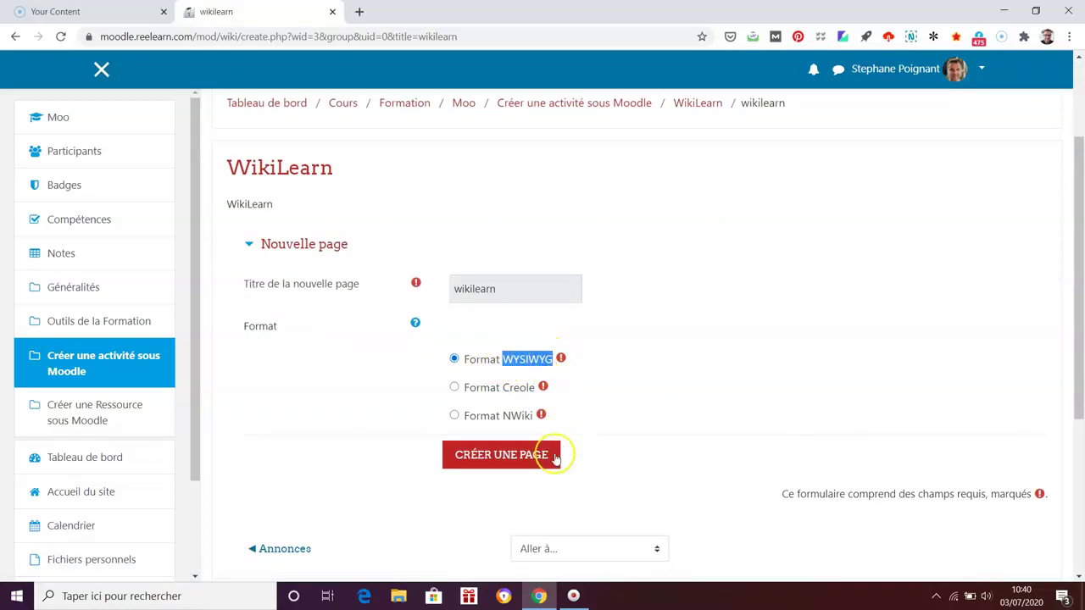
pyautogui.click(514, 462)
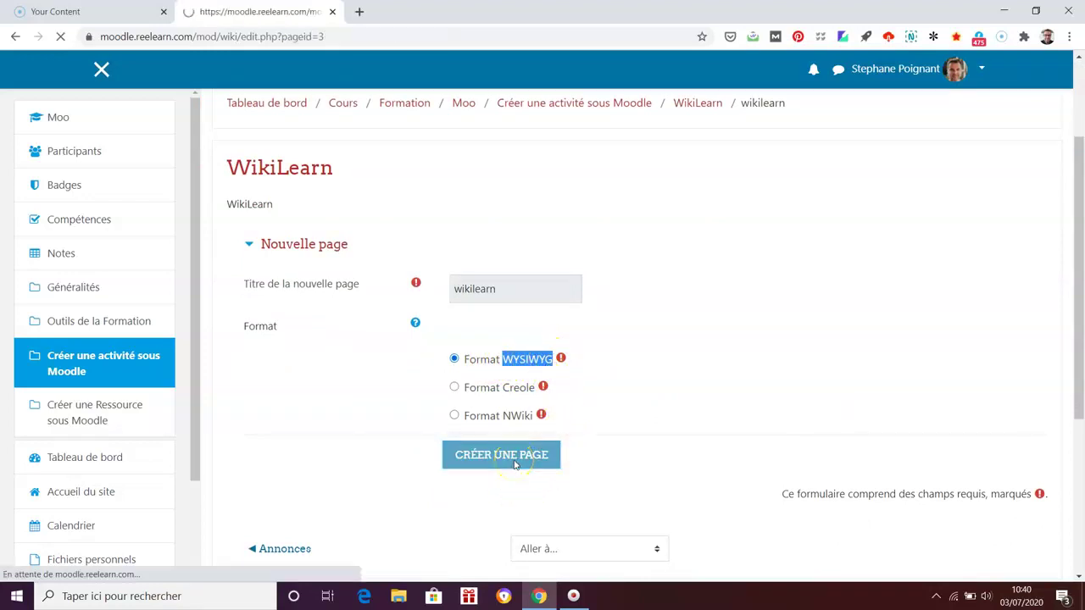
# Write "Travail de groupe réalisé avec" followed by the two group members' first names as the wiki page's content.
pyautogui.scroll(-1, 993, 456)
pyautogui.scroll(-4, 992, 455)
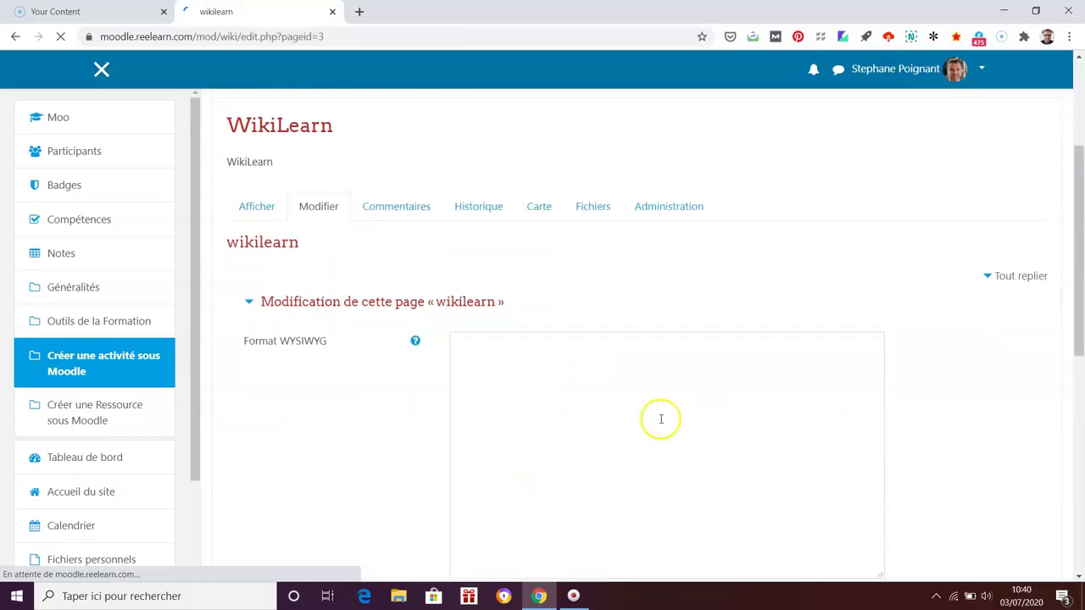
pyautogui.scroll(-1, 657, 417)
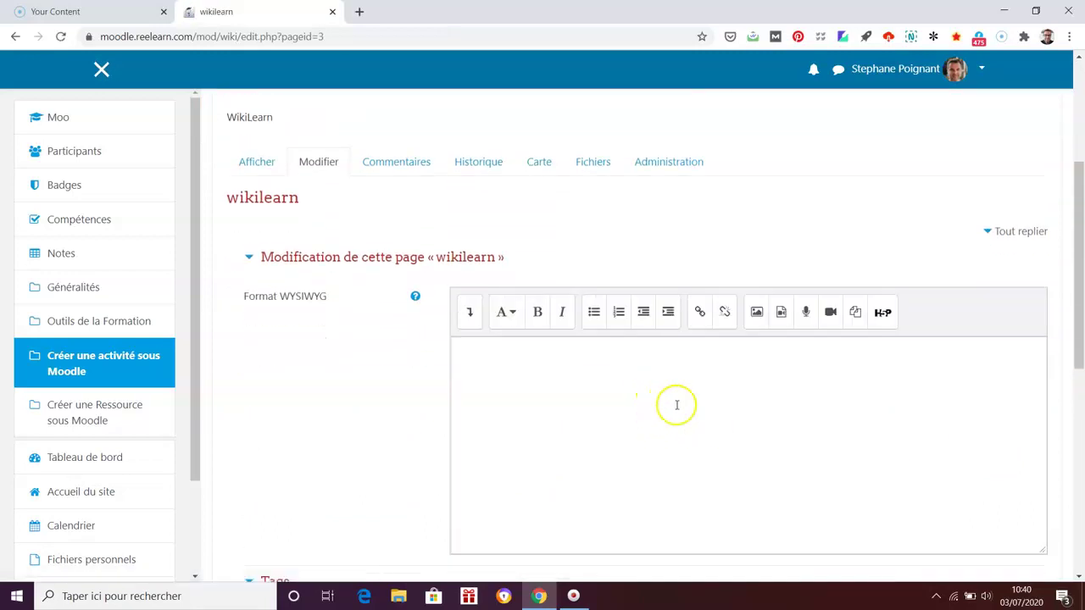
pyautogui.click(677, 408)
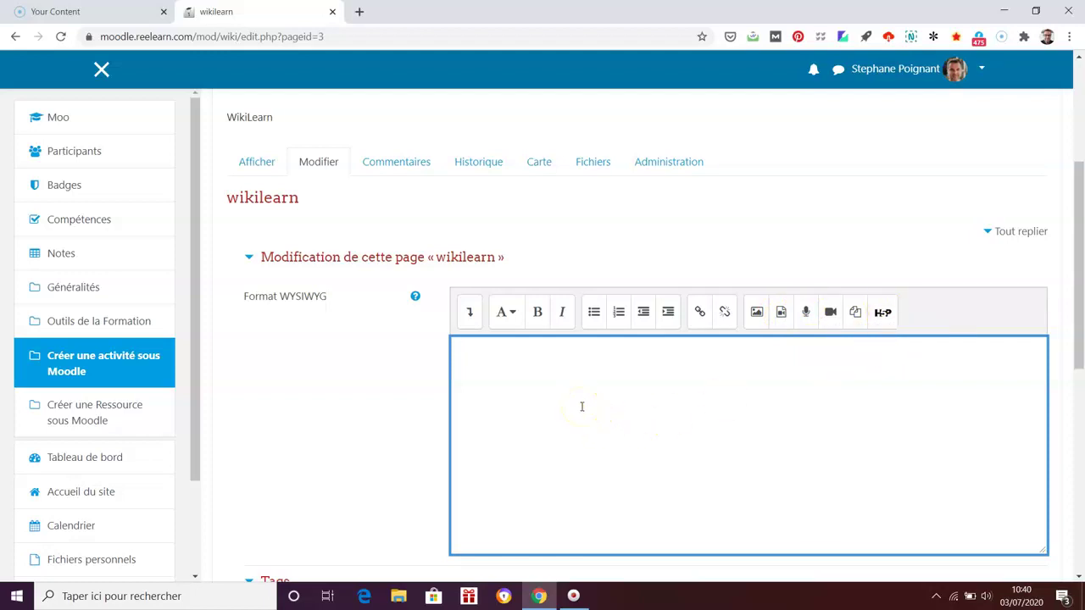
pyautogui.write('Travail de groupe réalisé avec Lich')
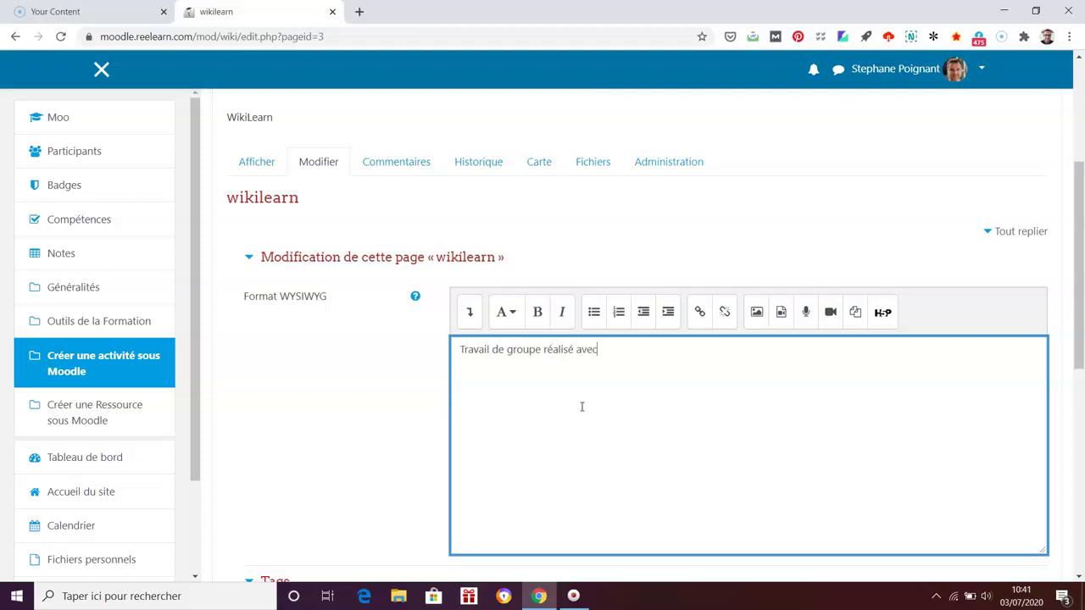
pyautogui.press('BackSpace')
pyautogui.press('BackSpace')
pyautogui.press('BackSpace')
pyautogui.press('BackSpace')
pyautogui.write('Michel e t Anne')
pyautogui.click(646, 485)
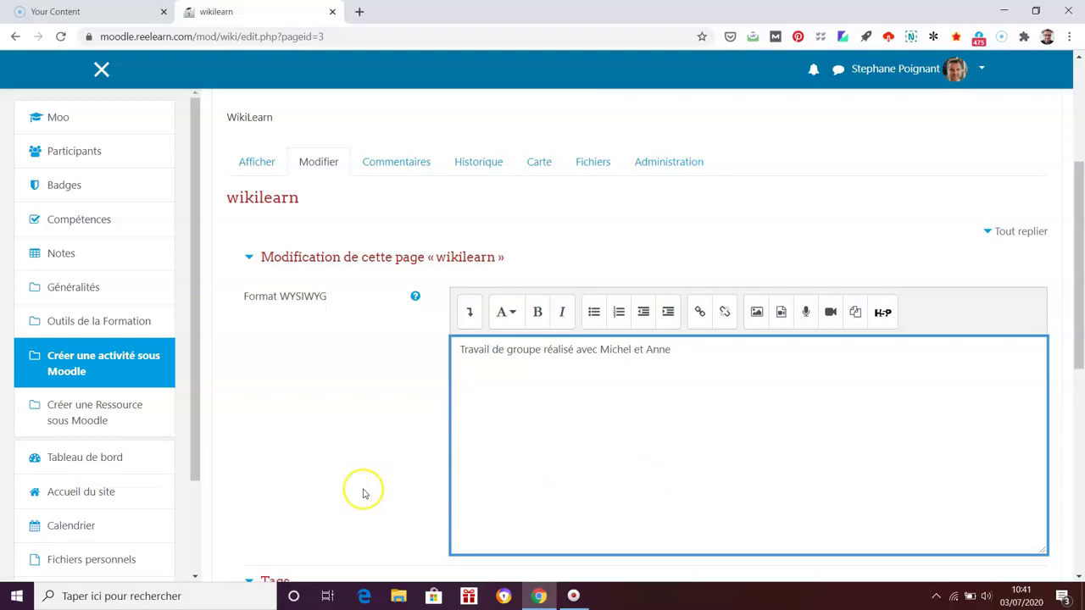
pyautogui.scroll(-6, 365, 491)
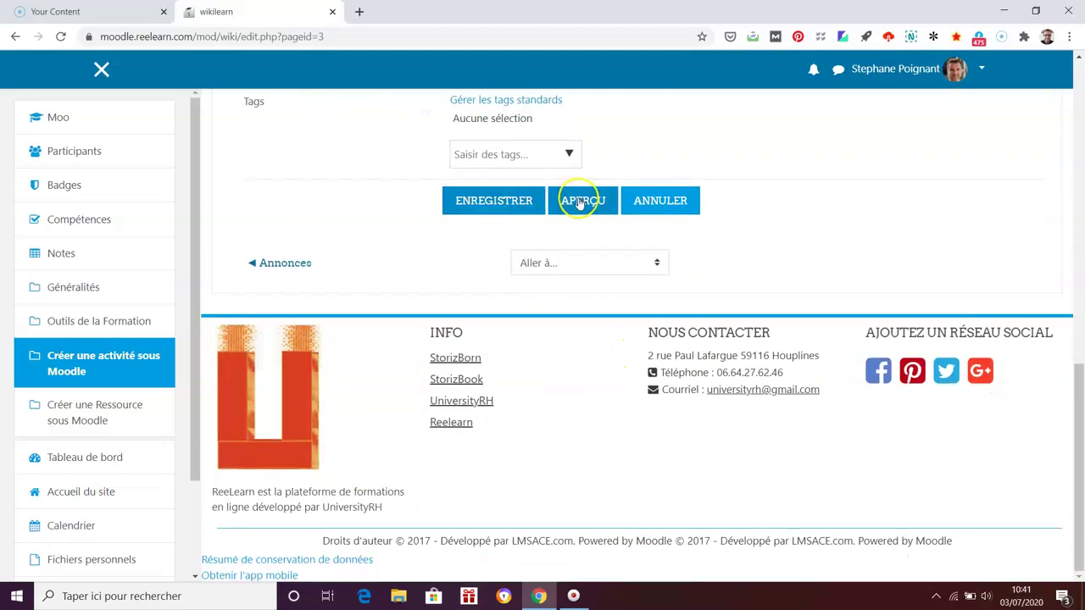
pyautogui.scroll(3, 847, 314)
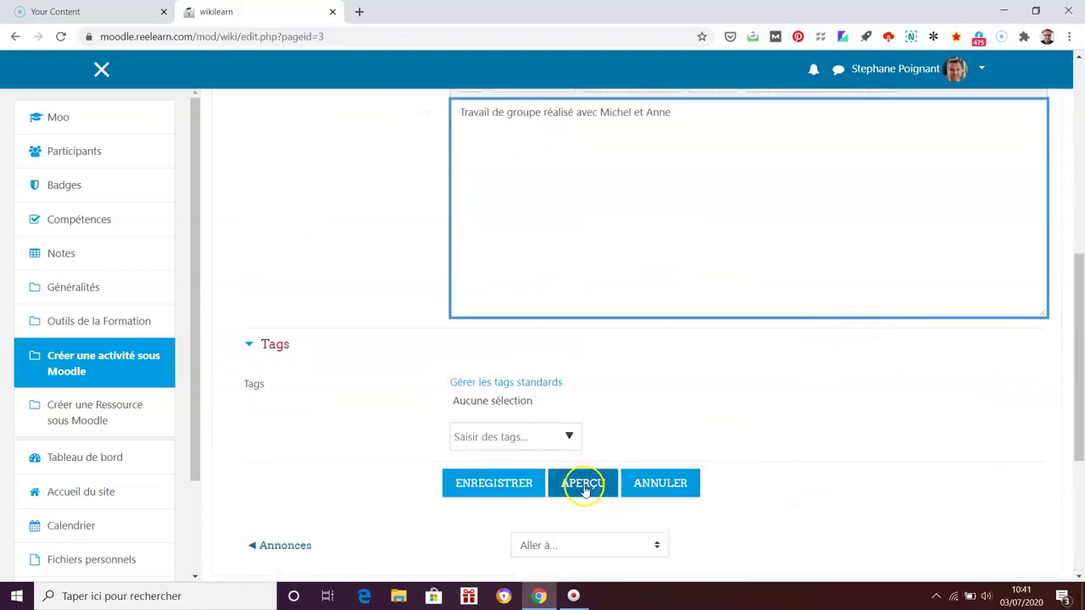
# Preview the wikilearn page's content before saving it.
pyautogui.scroll(1, 830, 457)
pyautogui.scroll(-2, 844, 460)
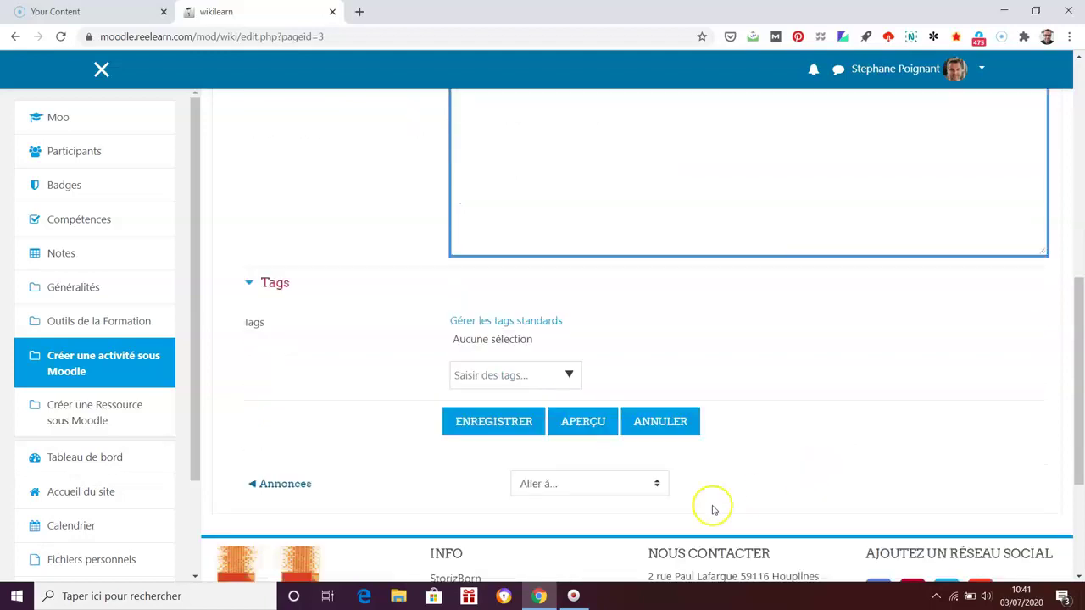
pyautogui.click(585, 413)
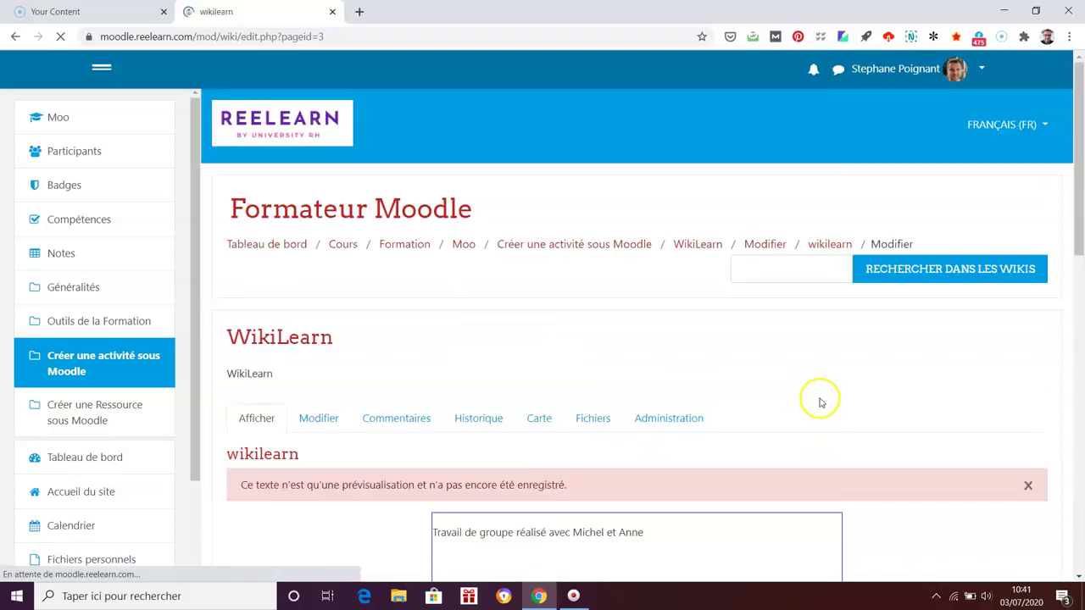
pyautogui.scroll(-3, 920, 422)
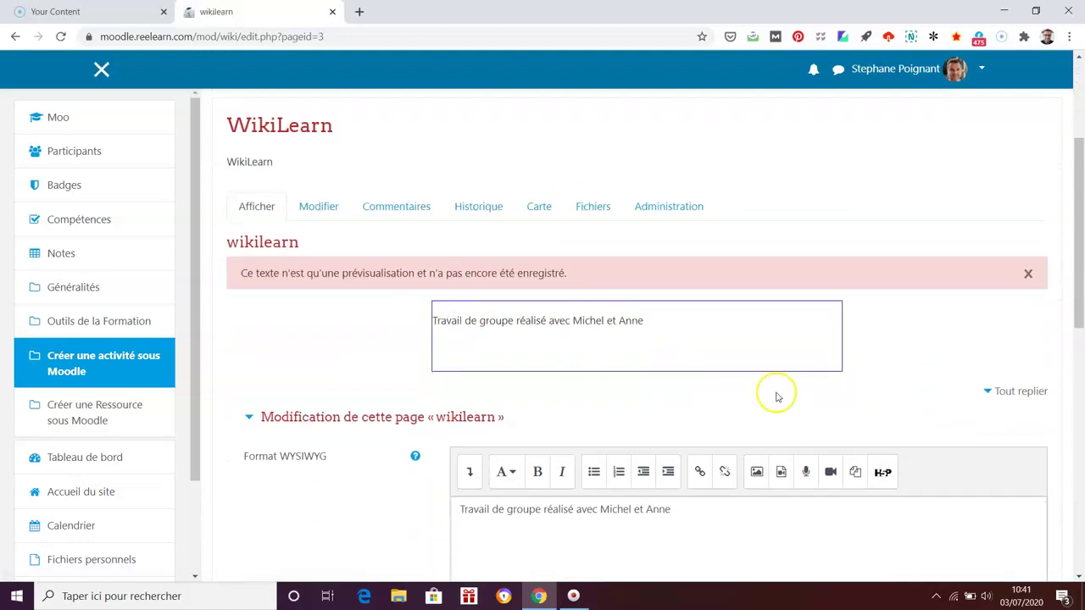
# Save the wikilearn page and view the saved version.
pyautogui.scroll(-7, 867, 417)
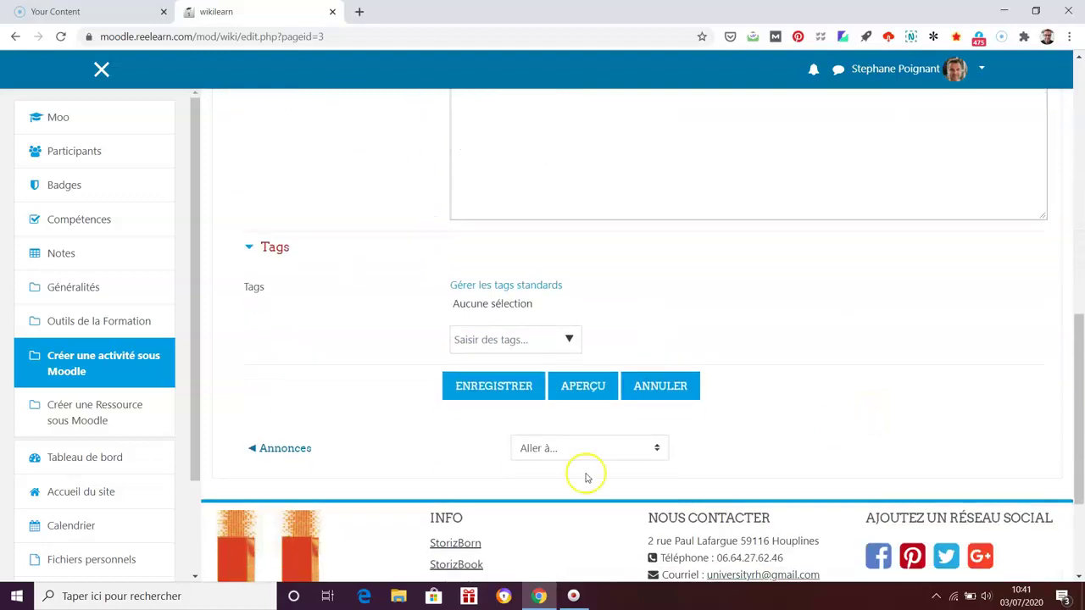
pyautogui.click(473, 383)
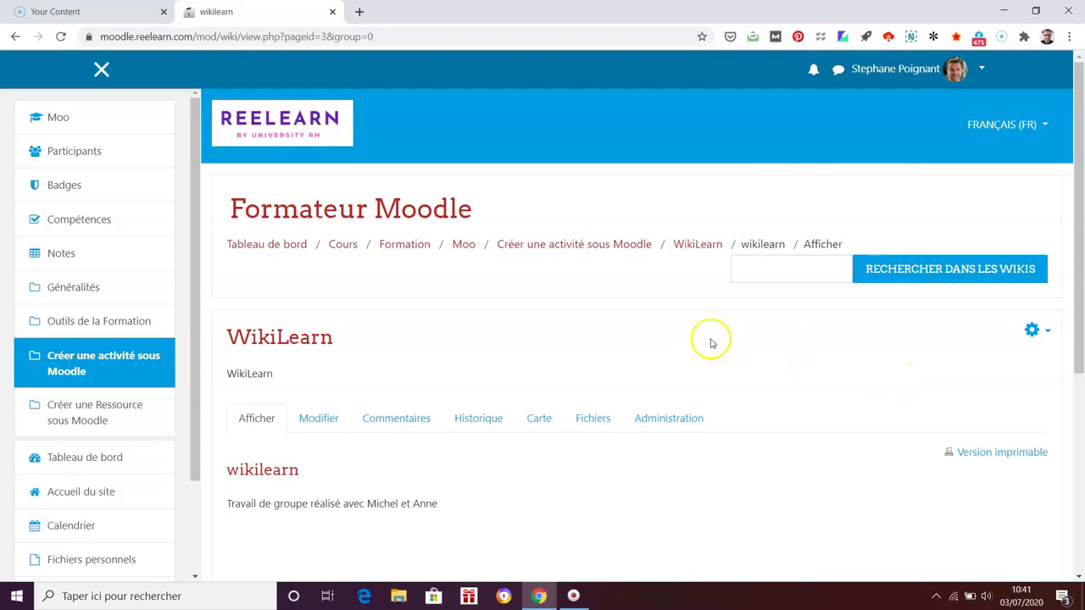
pyautogui.scroll(-2, 799, 376)
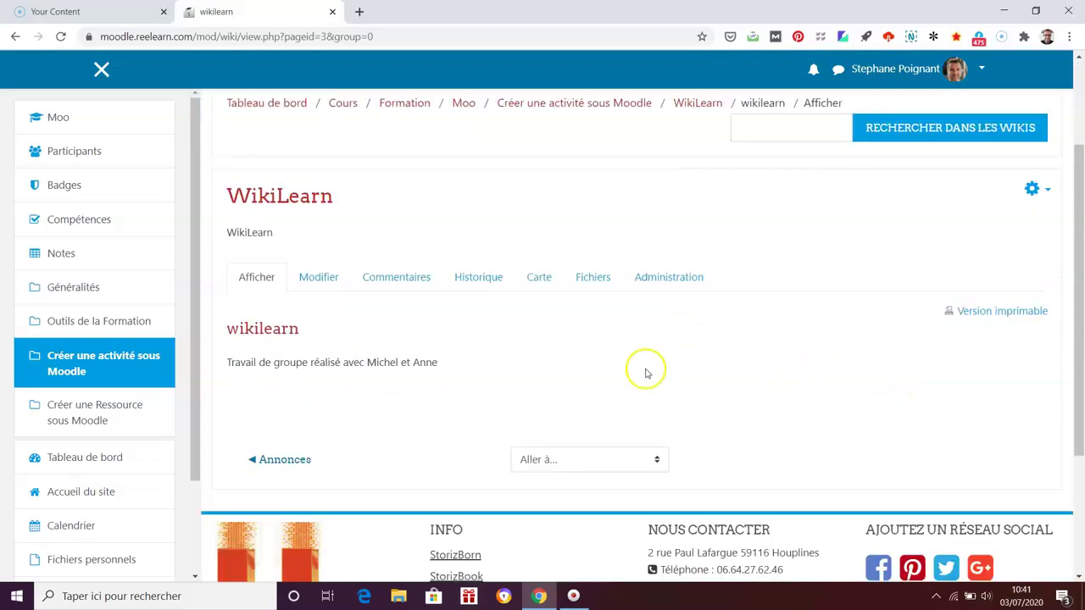
pyautogui.scroll(2, 767, 367)
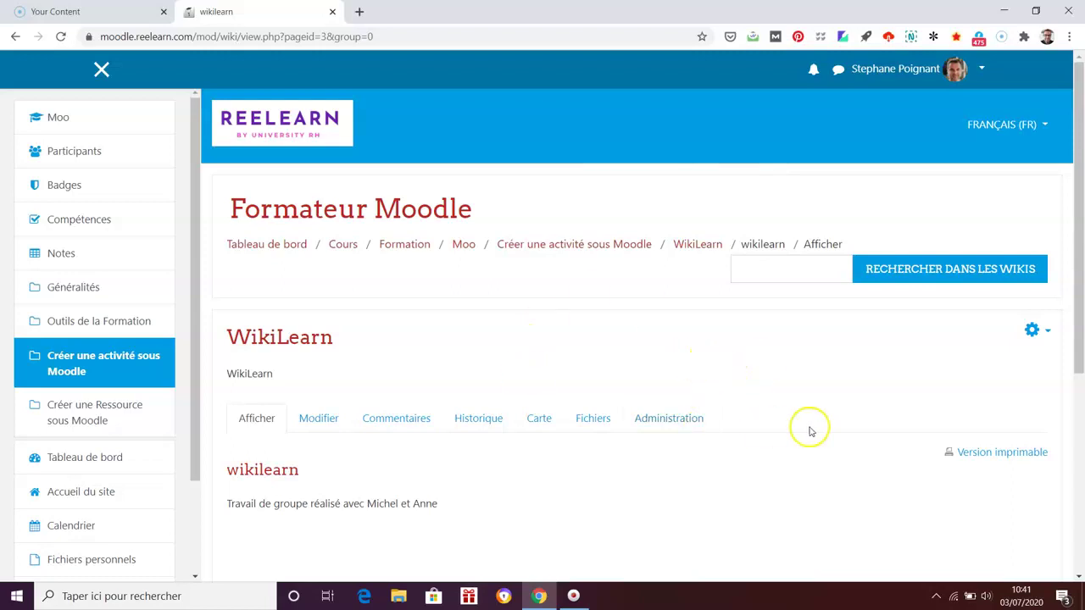
# Edit the wikilearn page and add a second paragraph reading "Revision ok avec .. on a bien avancé c'est génial ...".
pyautogui.scroll(-1, 806, 429)
pyautogui.scroll(-2, 757, 423)
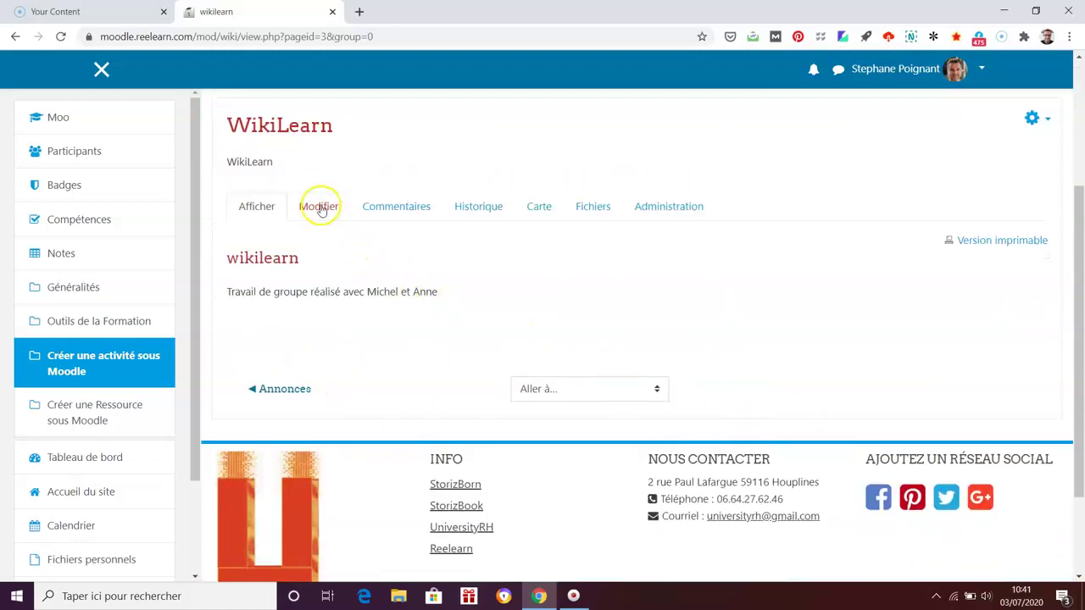
pyautogui.click(319, 208)
pyautogui.scroll(-2, 839, 513)
pyautogui.click(737, 466)
pyautogui.write('Revis')
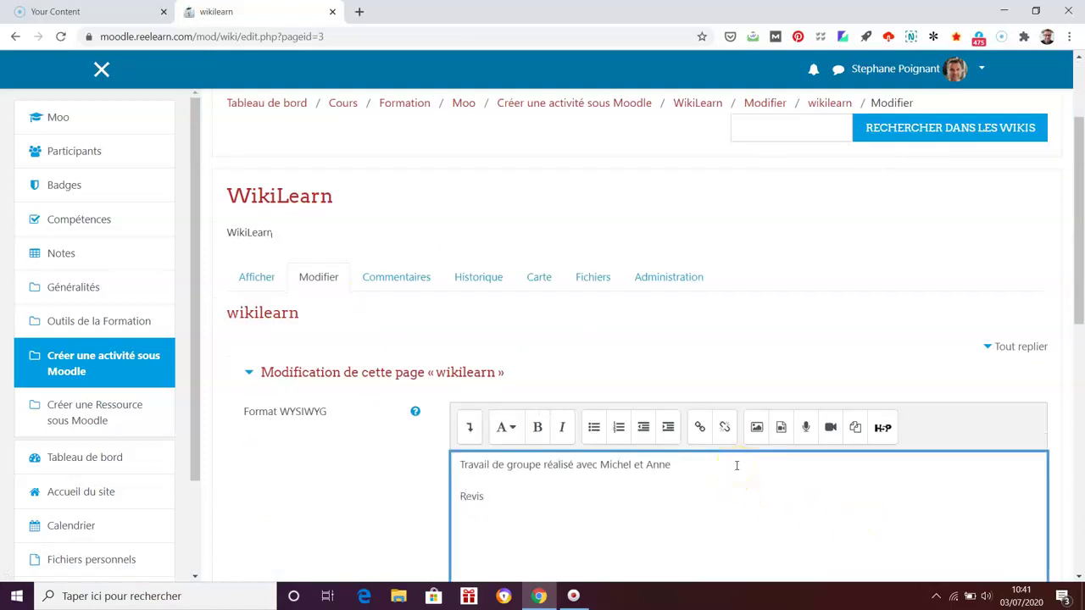
pyautogui.write('ion ok avec .. onna bi')
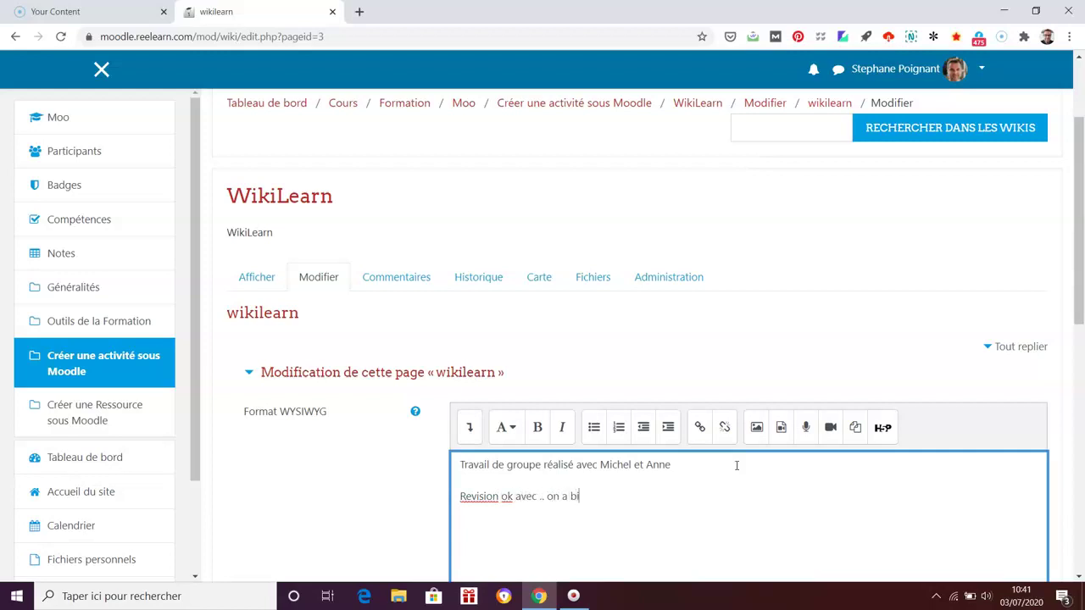
pyautogui.write("en avancé c'est ge")
pyautogui.write('nial ...')
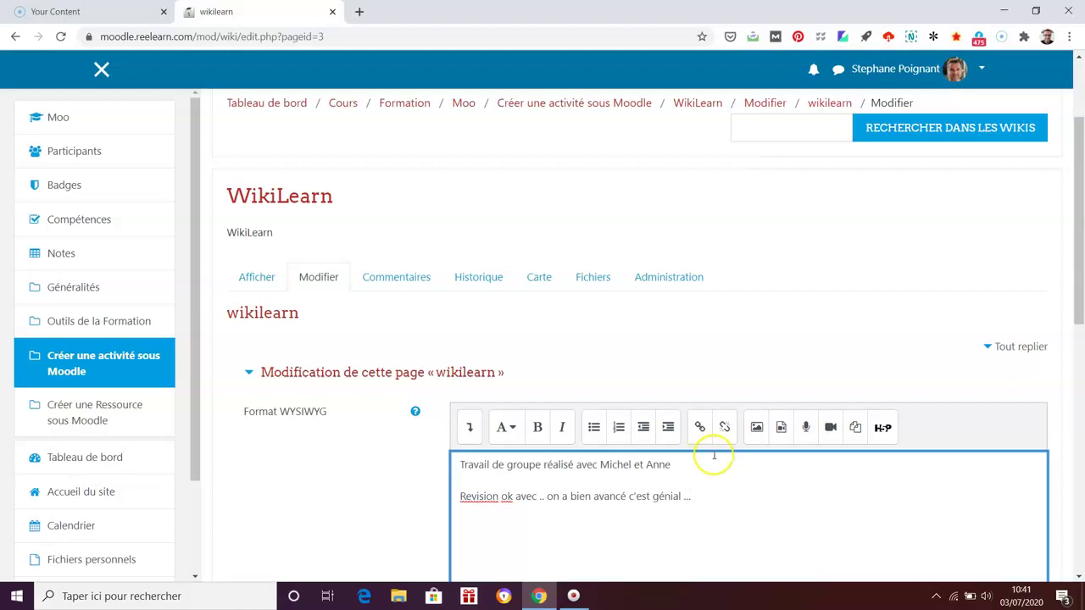
# Save the revised wikilearn page and review its two paragraphs.
pyautogui.scroll(-3, 1064, 439)
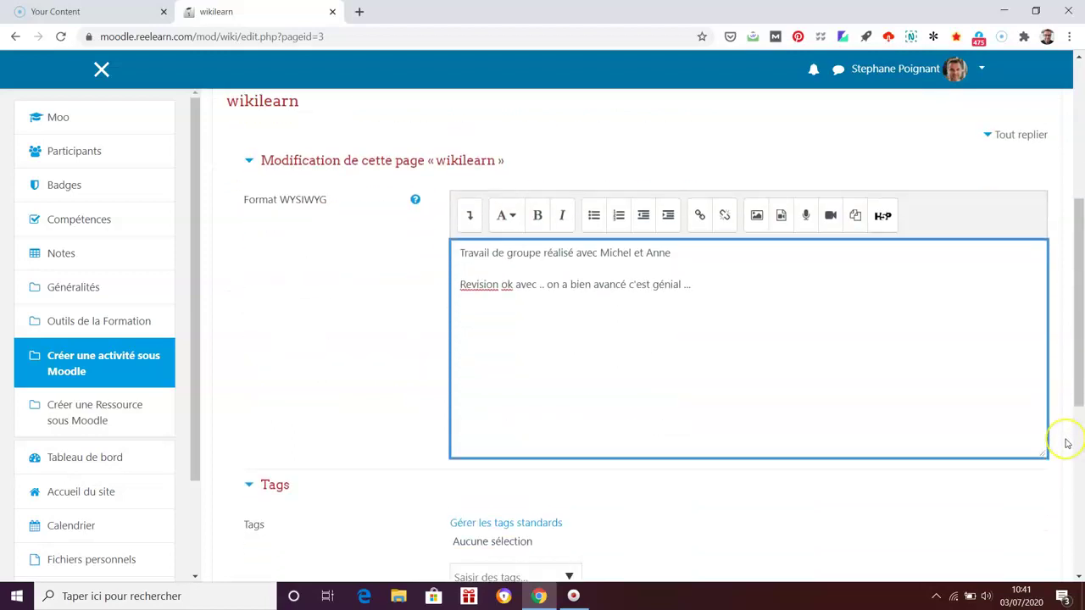
pyautogui.scroll(-4, 1067, 444)
pyautogui.click(494, 341)
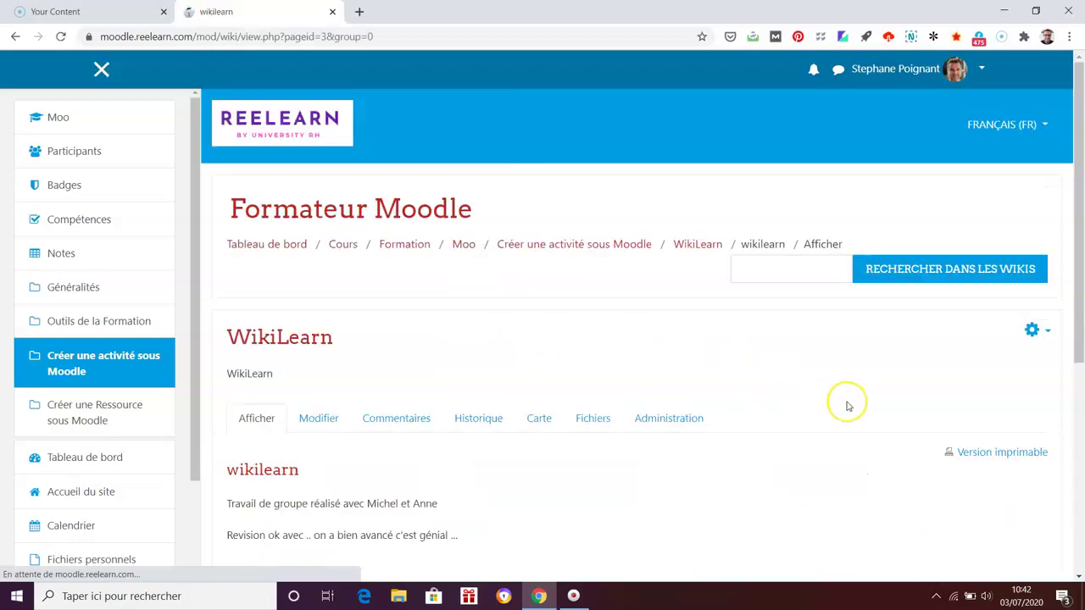
pyautogui.scroll(-3, 848, 400)
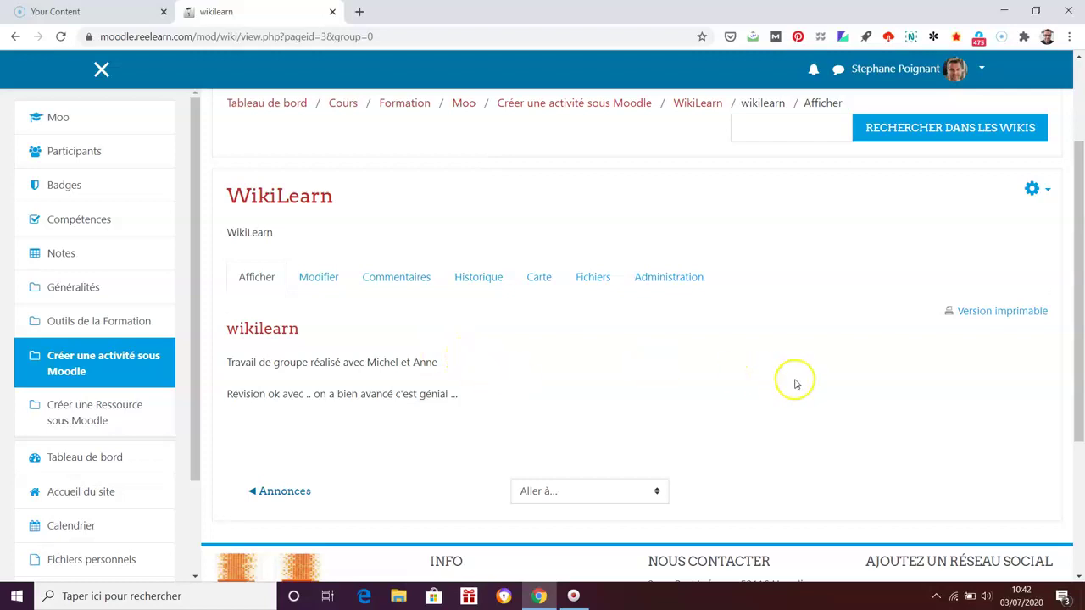
pyautogui.scroll(2, 791, 381)
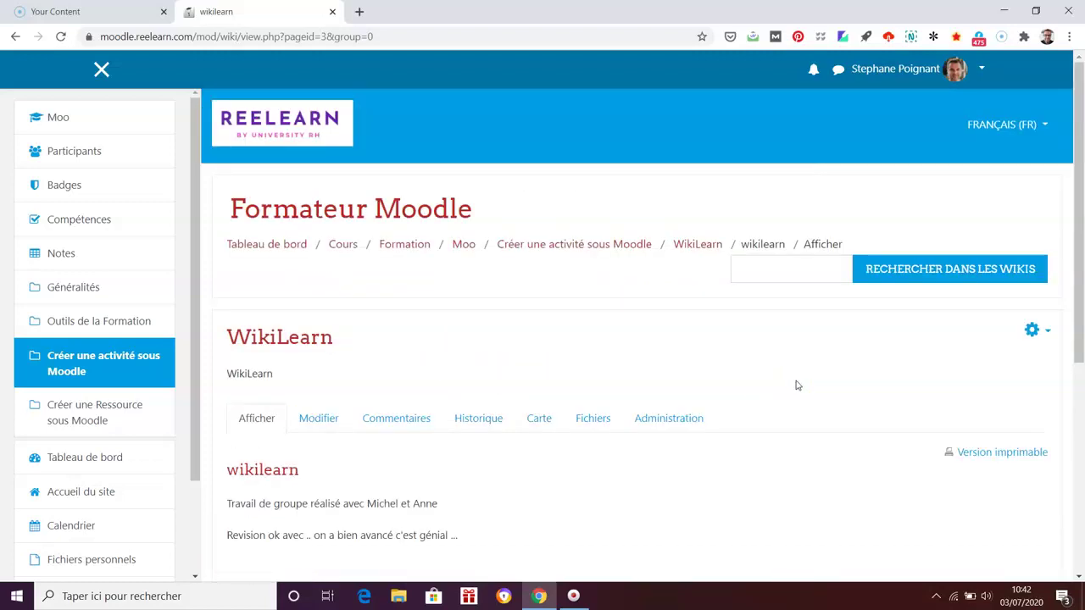
# Return to the course's "Créer une activité sous Moodle" section and turn off the course's editing mode.
pyautogui.click(561, 246)
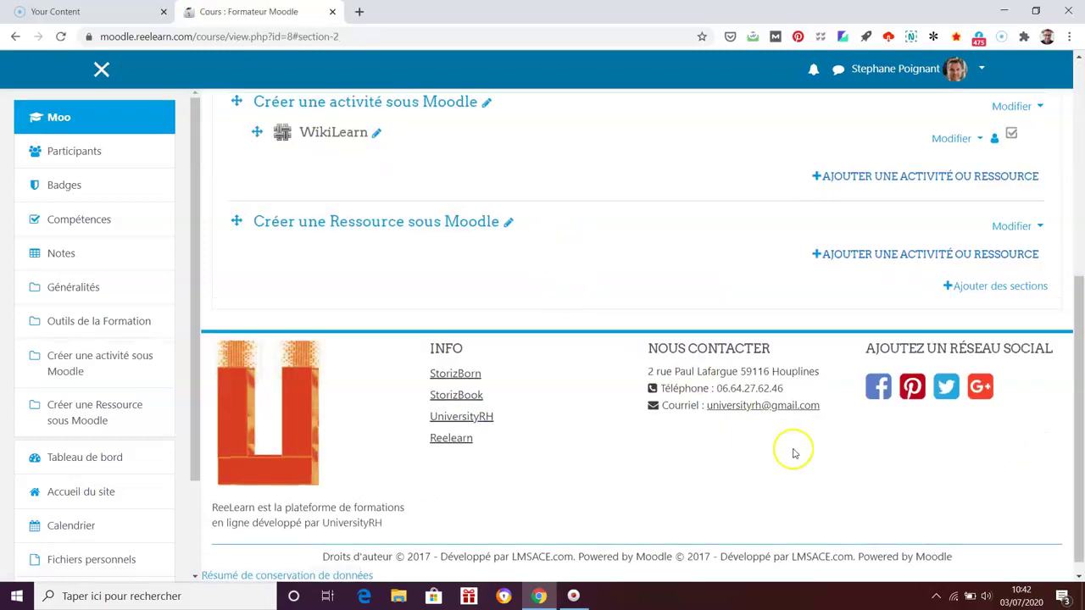
pyautogui.scroll(2, 797, 453)
pyautogui.moveTo(1077, 249); pyautogui.dragTo(1078, 151)
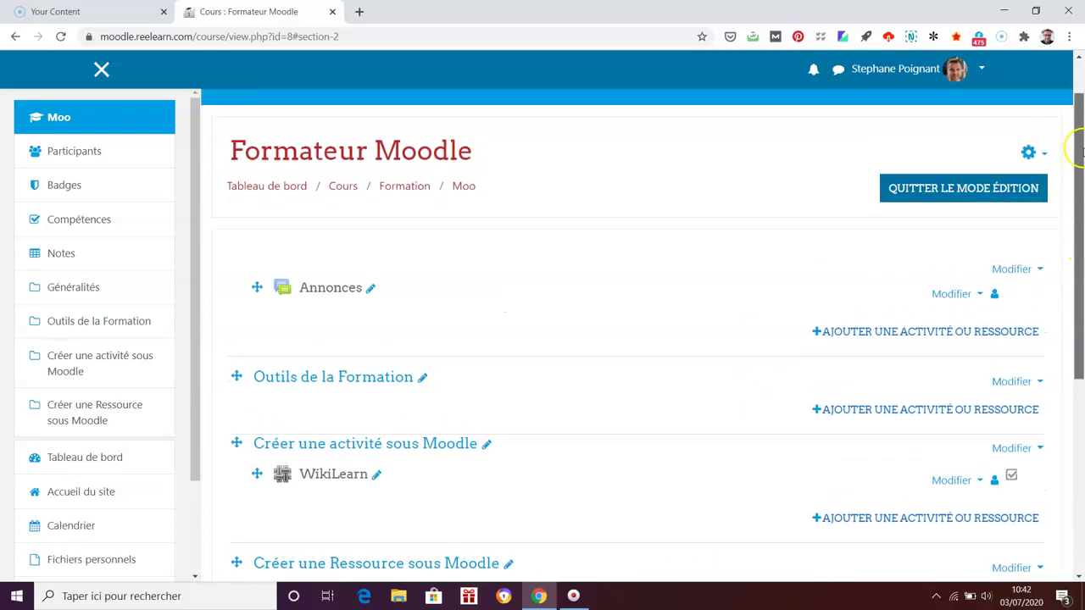
pyautogui.click(993, 189)
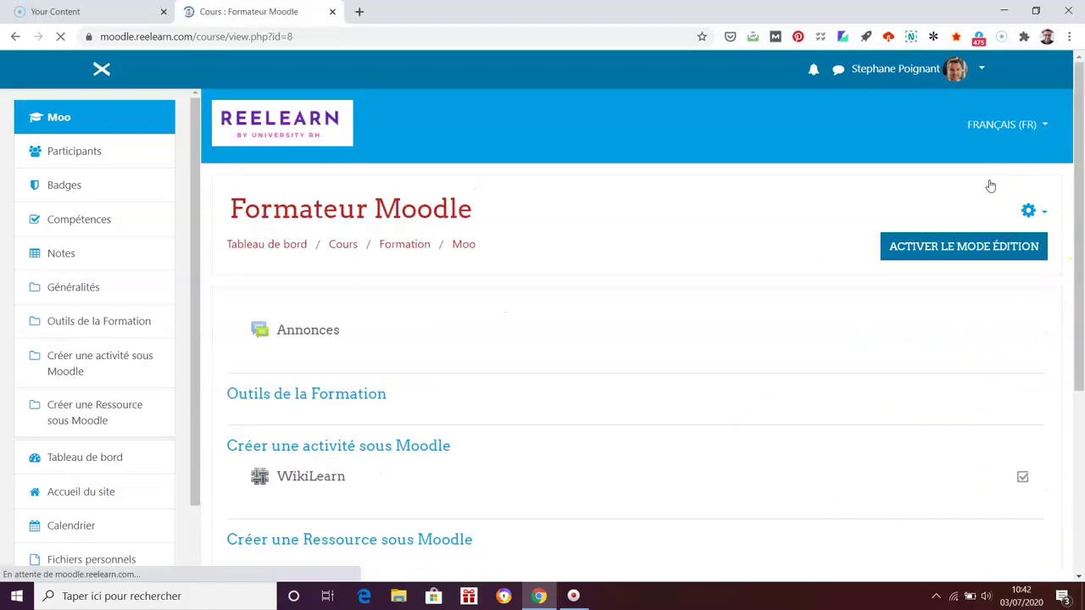
pyautogui.scroll(-2, 758, 382)
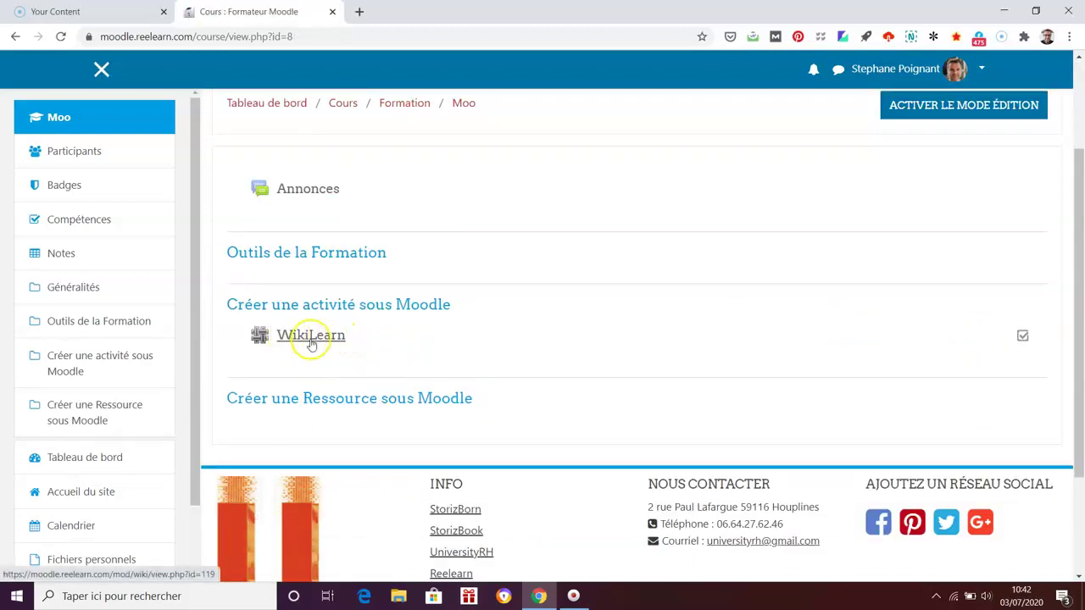
pyautogui.click(335, 339)
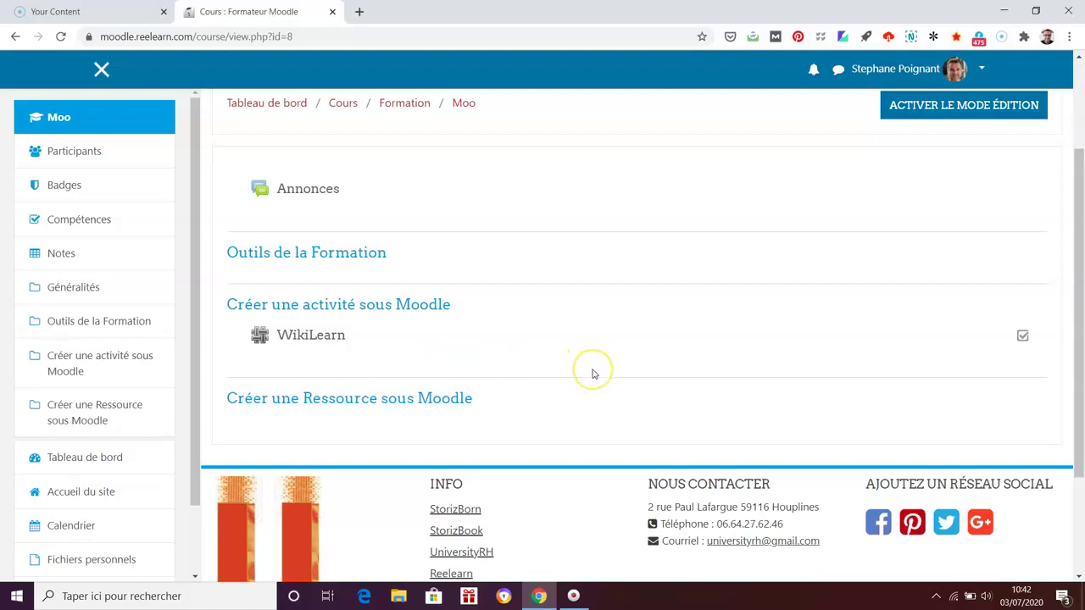
pyautogui.scroll(2, 594, 374)
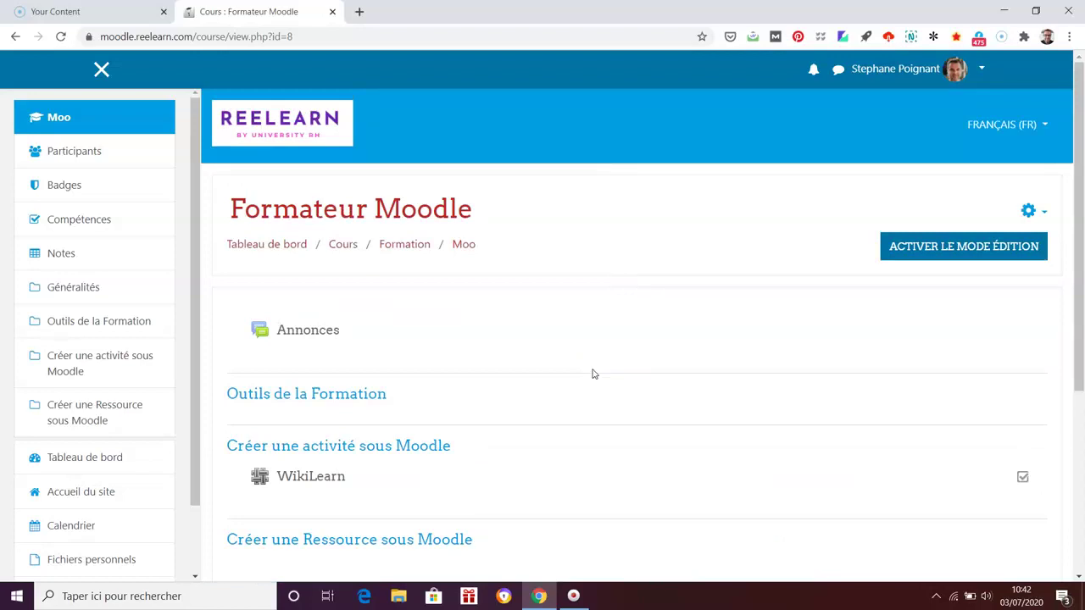
pyautogui.scroll(-1, 594, 374)
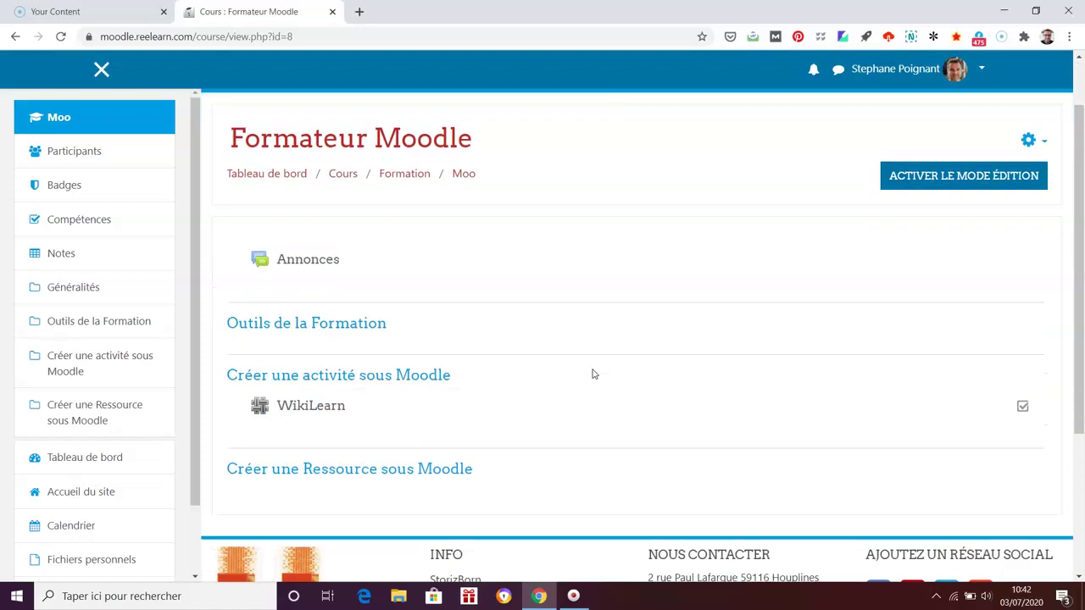